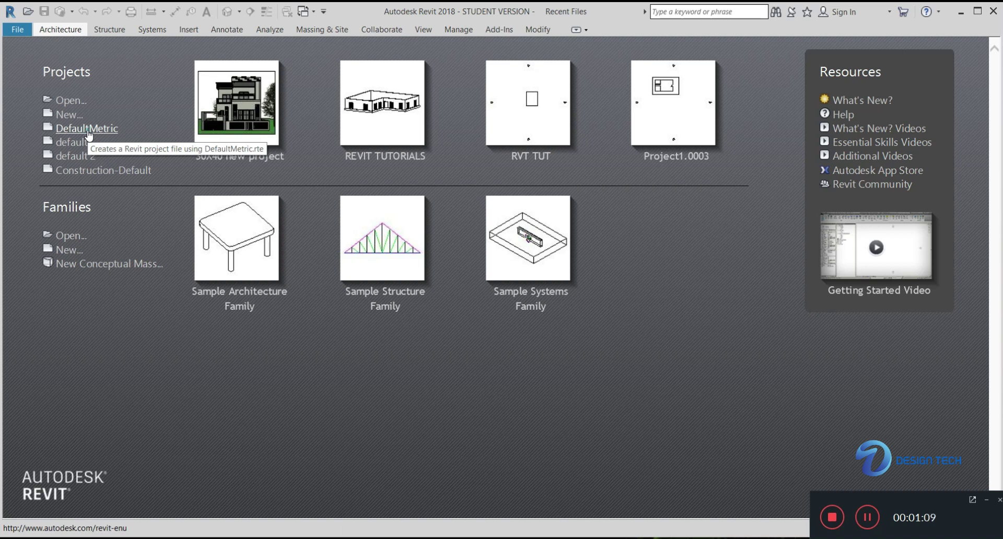
Step: Create a new project from the DefaultMetric template and reposition the floating Project Browser away from the drawing area
{"action": "left_click", "coordinate": [88, 131]}
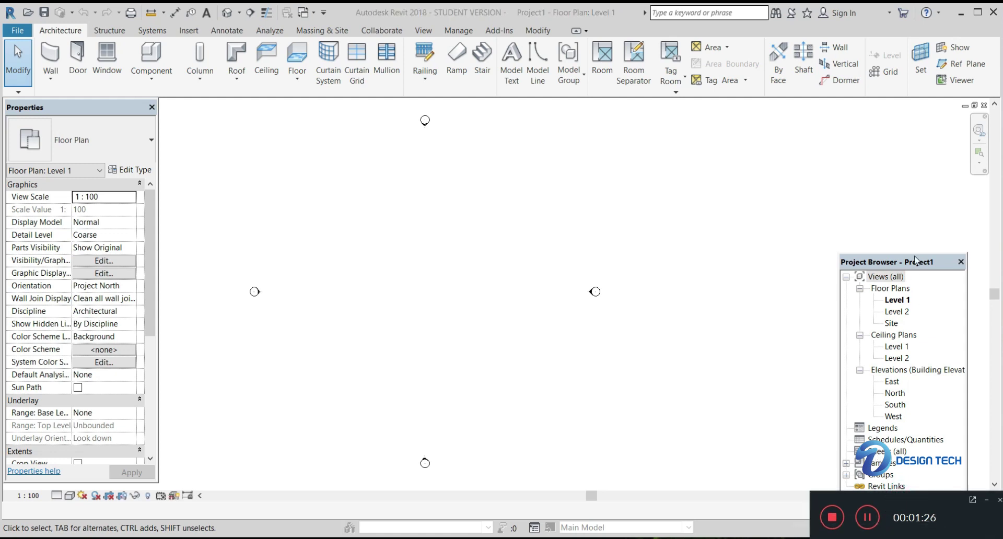
{"action": "left_click_drag", "start_coordinate": [917, 261], "coordinate": [898, 119]}
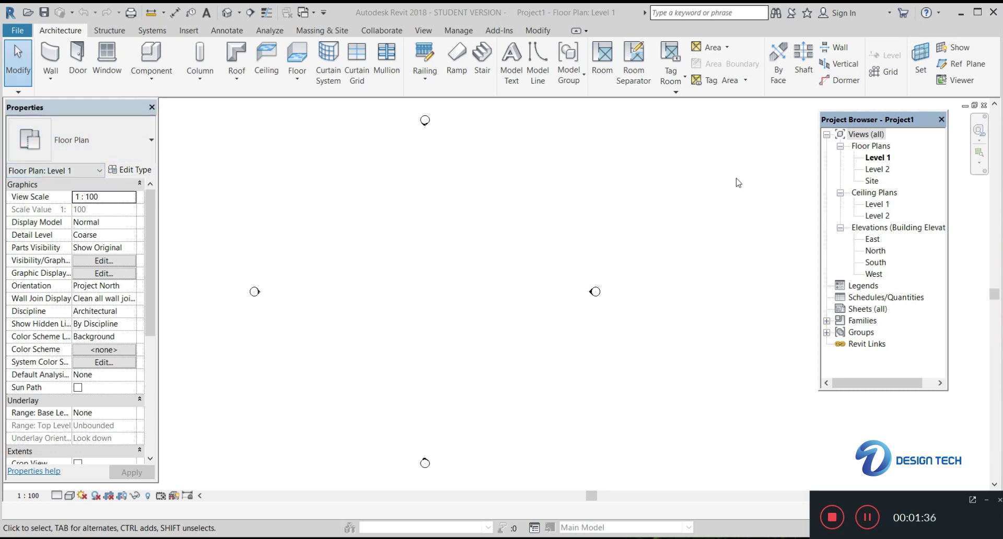
{"action": "left_click_drag", "start_coordinate": [893, 121], "coordinate": [906, 116]}
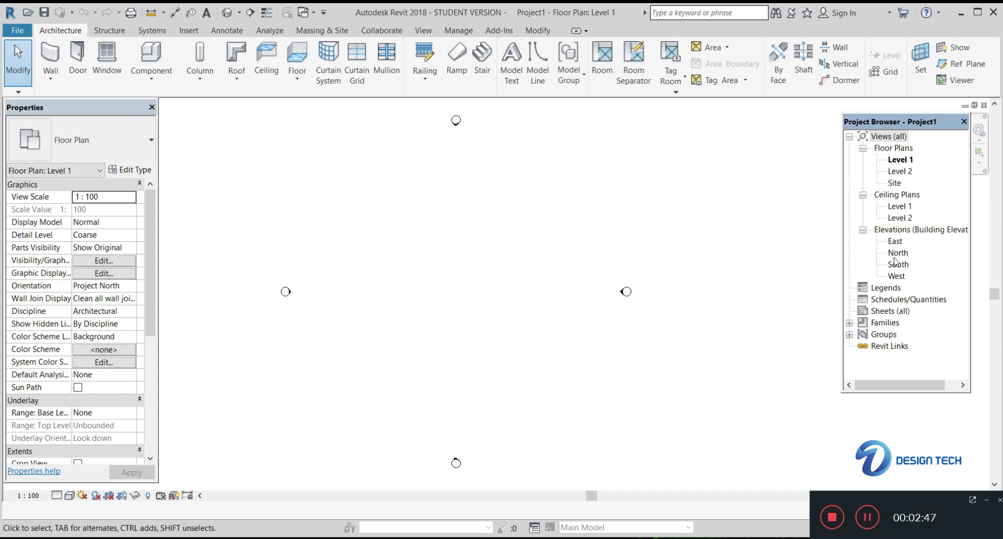
Step: Open the South building elevation and bring both default level lines into view
{"action": "double_click", "coordinate": [904, 265]}
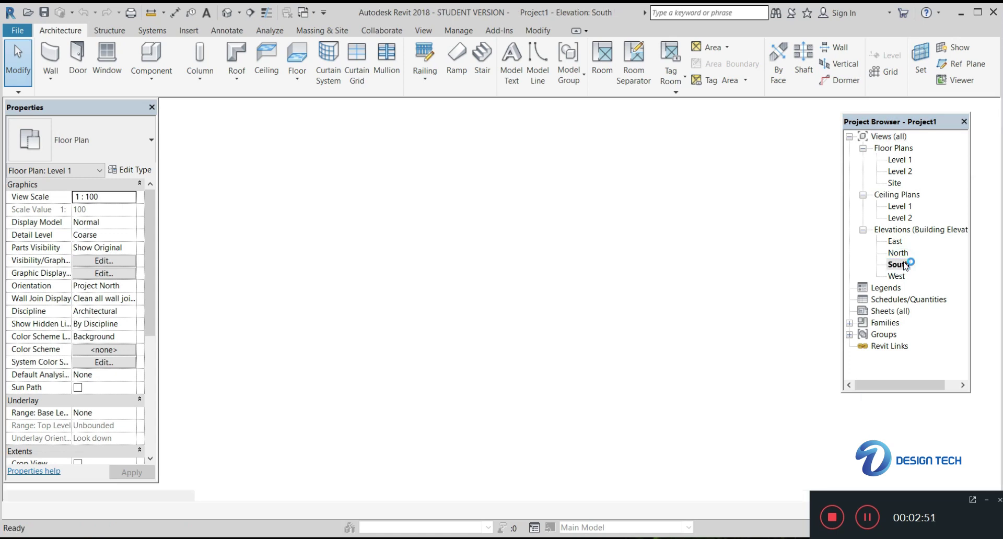
{"action": "scroll", "coordinate": [578, 283], "scroll_direction": "down", "scroll_amount": 2}
{"action": "middle_click_drag", "start_coordinate": [652, 294], "coordinate": [569, 313]}
{"action": "scroll", "coordinate": [565, 316], "scroll_direction": "down", "scroll_amount": 2}
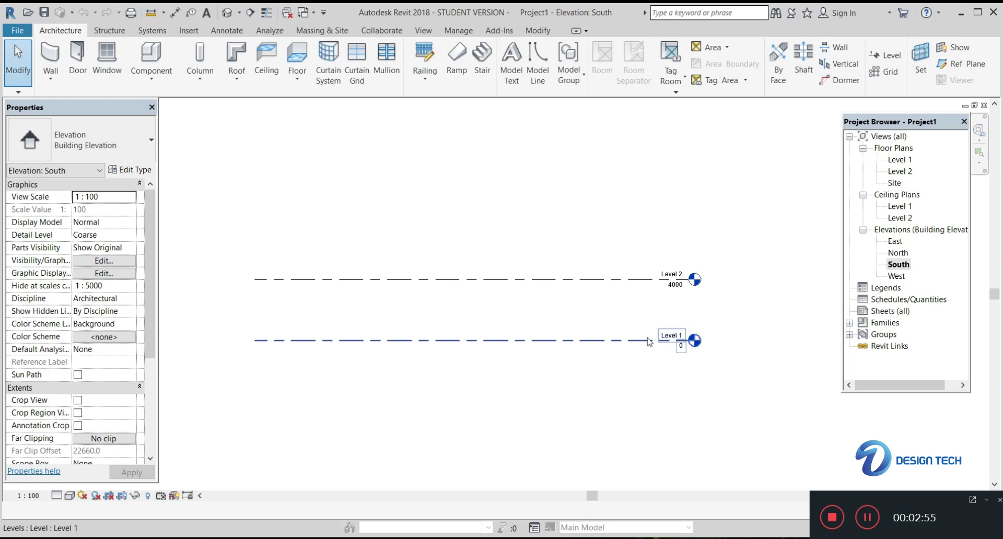
Step: Examine the names and elevation values on the Level 1 and Level 2 heads in the South elevation
{"action": "scroll", "coordinate": [695, 348], "scroll_direction": "up", "scroll_amount": 3}
{"action": "scroll", "coordinate": [696, 349], "scroll_direction": "up", "scroll_amount": 4}
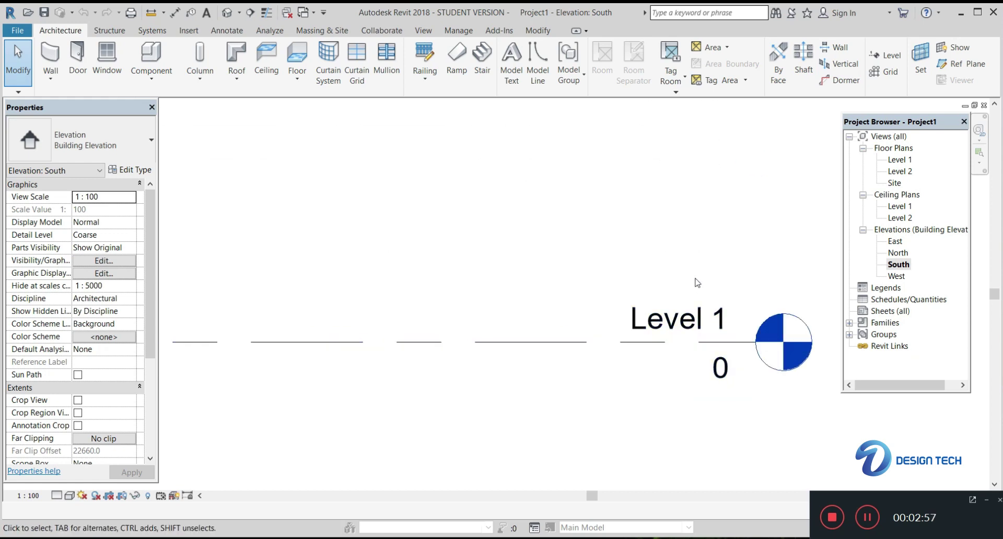
{"action": "scroll", "coordinate": [706, 362], "scroll_direction": "down", "scroll_amount": 1}
{"action": "middle_click_drag", "start_coordinate": [666, 247], "coordinate": [634, 307]}
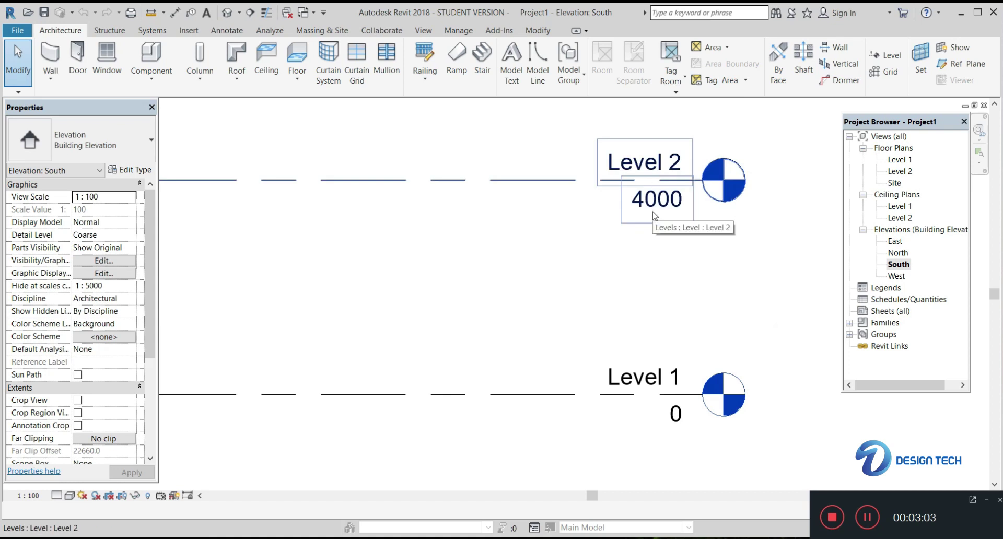
{"action": "scroll", "coordinate": [529, 230], "scroll_direction": "down", "scroll_amount": 2}
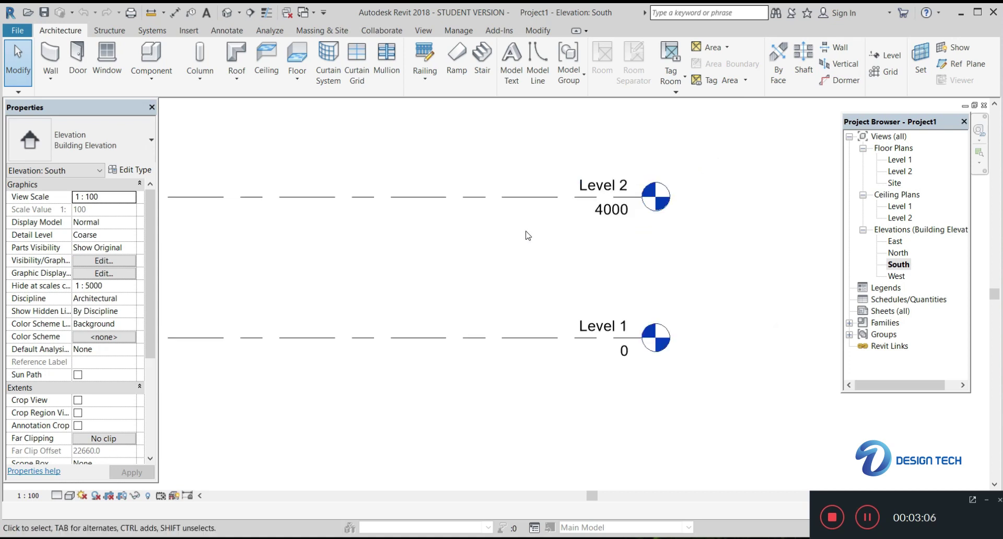
{"action": "middle_click_drag", "start_coordinate": [529, 237], "coordinate": [642, 282]}
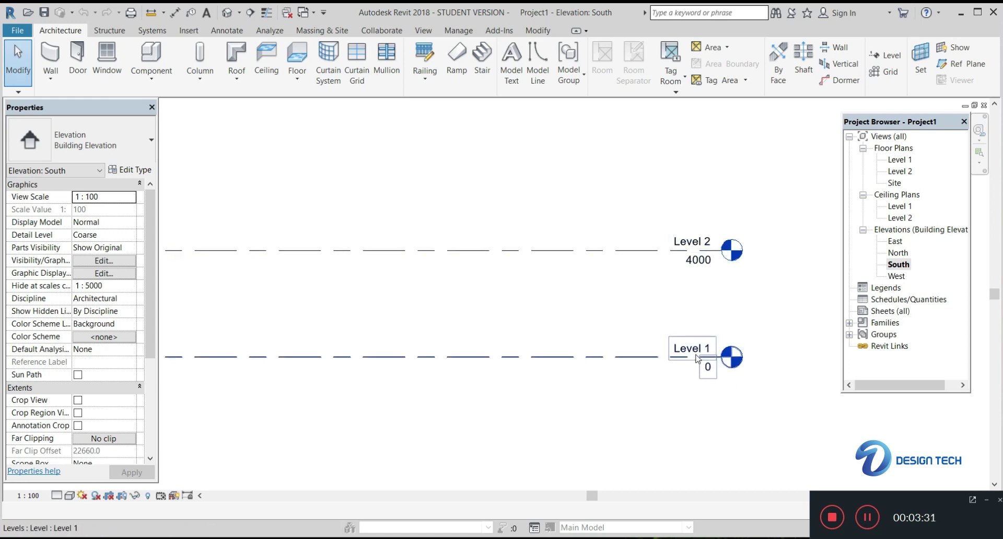
{"action": "scroll", "coordinate": [697, 358], "scroll_direction": "up", "scroll_amount": 3}
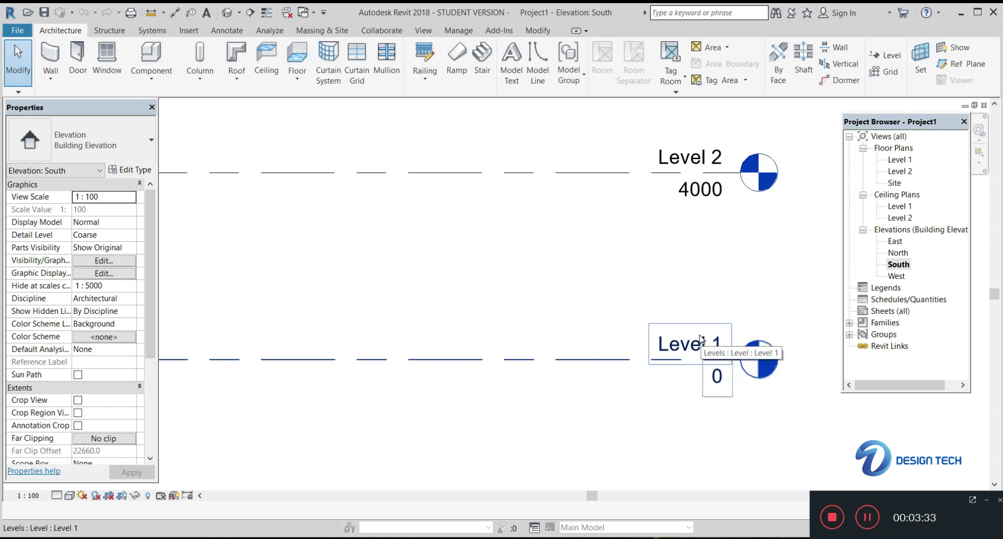
{"action": "scroll", "coordinate": [700, 340], "scroll_direction": "up", "scroll_amount": 2}
{"action": "middle_click_drag", "start_coordinate": [641, 251], "coordinate": [615, 244]}
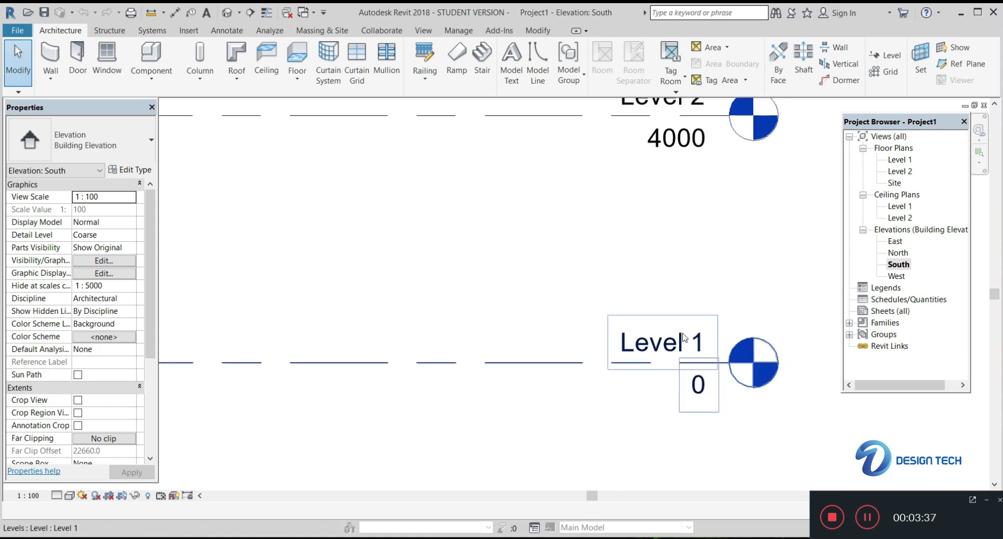
{"action": "scroll", "coordinate": [685, 333], "scroll_direction": "up", "scroll_amount": 1}
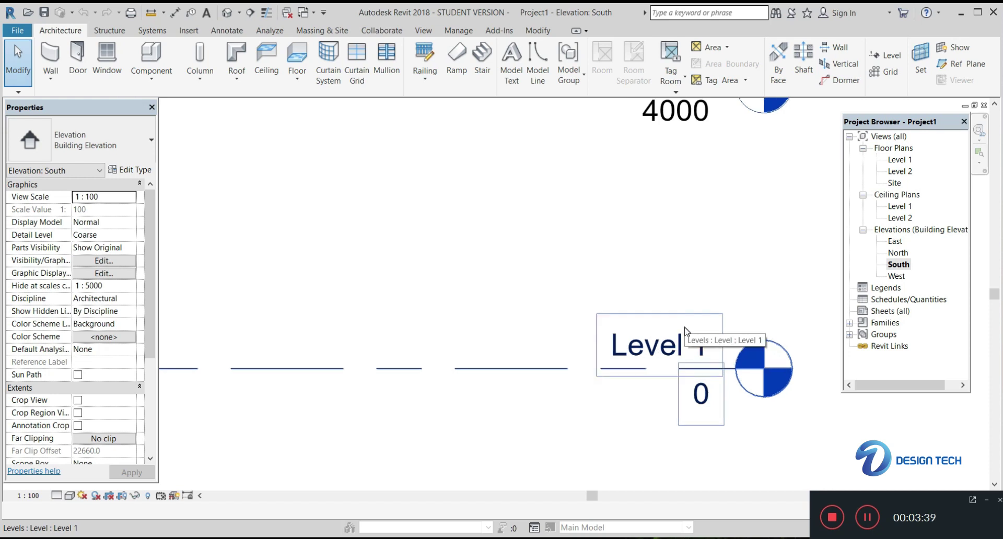
{"action": "scroll", "coordinate": [695, 314], "scroll_direction": "down", "scroll_amount": 3}
{"action": "middle_click_drag", "start_coordinate": [721, 253], "coordinate": [681, 265]}
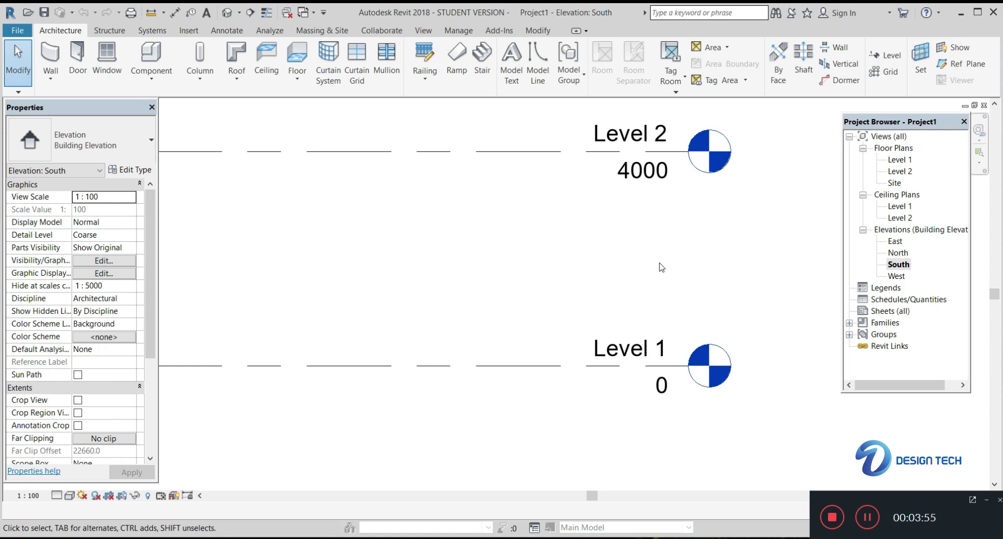
{"action": "middle_click_drag", "start_coordinate": [653, 259], "coordinate": [597, 267]}
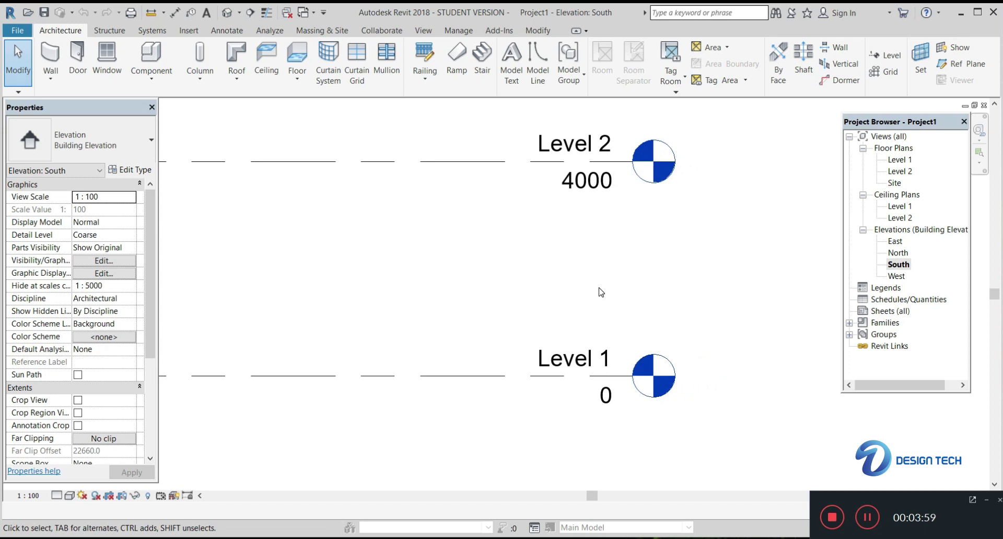
{"action": "middle_click_drag", "start_coordinate": [587, 320], "coordinate": [563, 350]}
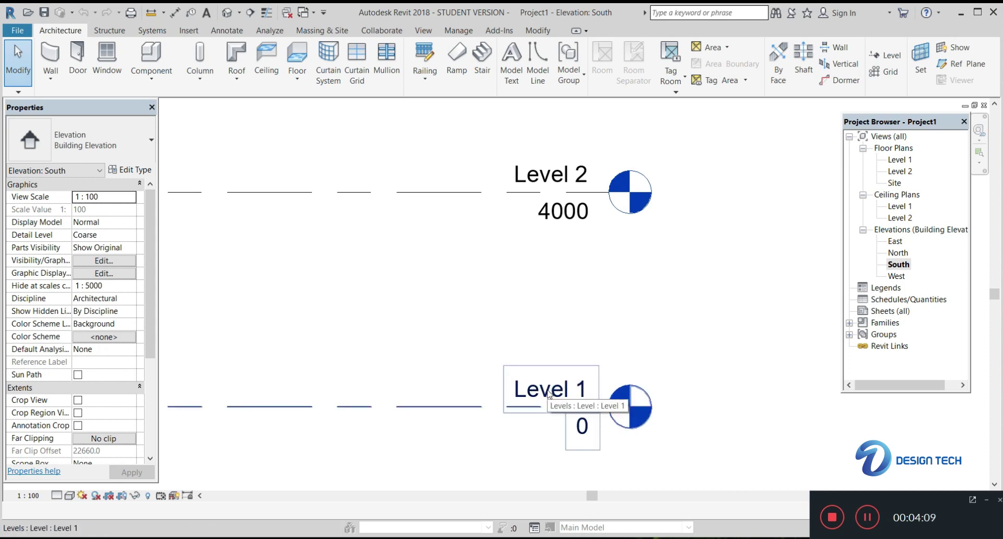
Step: Rename Level 1 as GL and rename its corresponding views to match
{"action": "scroll", "coordinate": [546, 392], "scroll_direction": "up", "scroll_amount": 2}
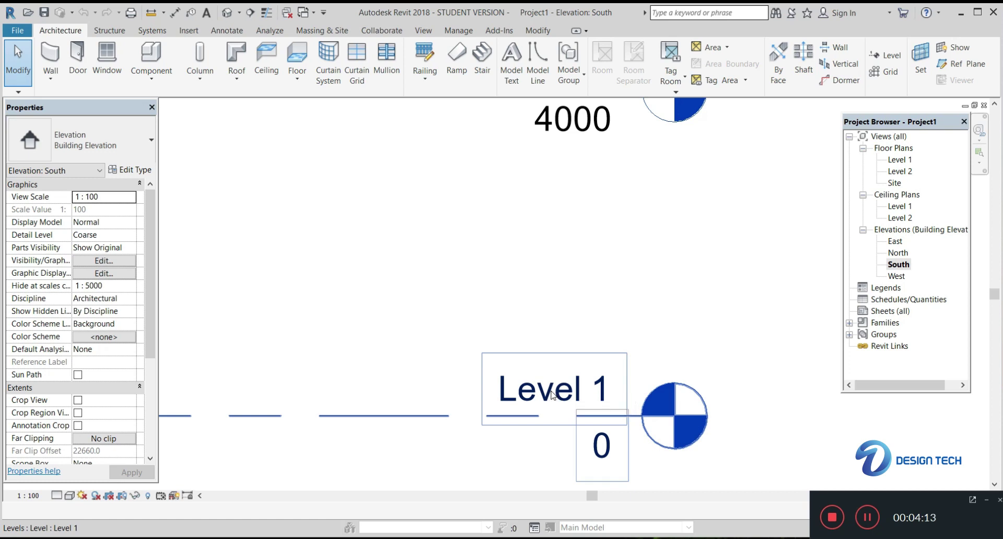
{"action": "double_click", "coordinate": [553, 396]}
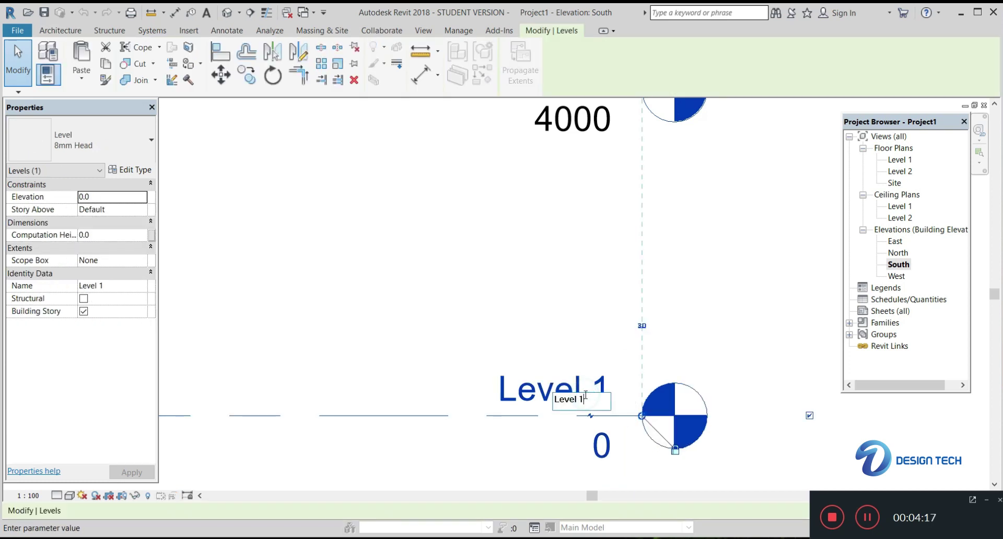
{"action": "left_click_drag", "start_coordinate": [582, 400], "coordinate": [545, 400]}
{"action": "key", "text": "Caps_Lock"}
{"action": "type", "text": "GL"}
{"action": "key", "text": "Return"}
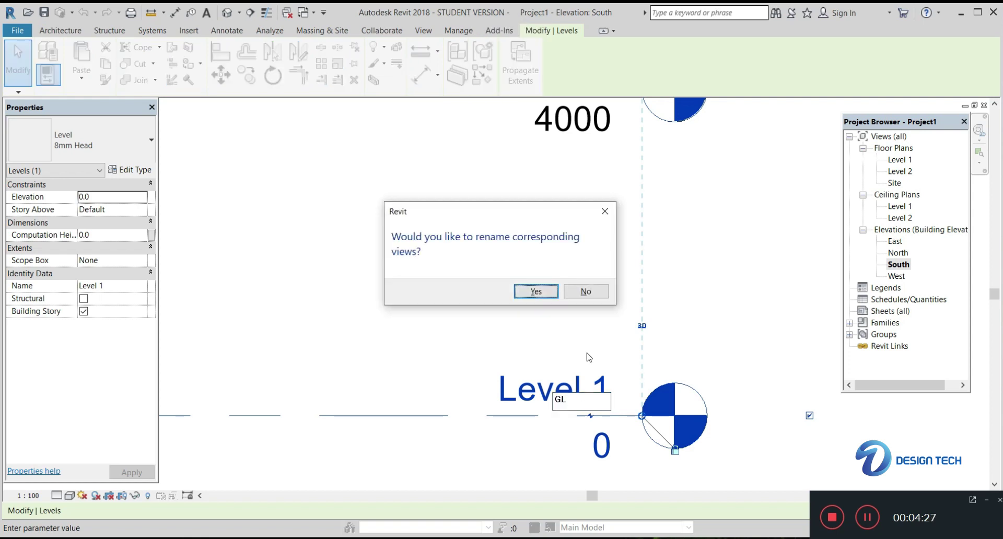
{"action": "left_click", "coordinate": [538, 292]}
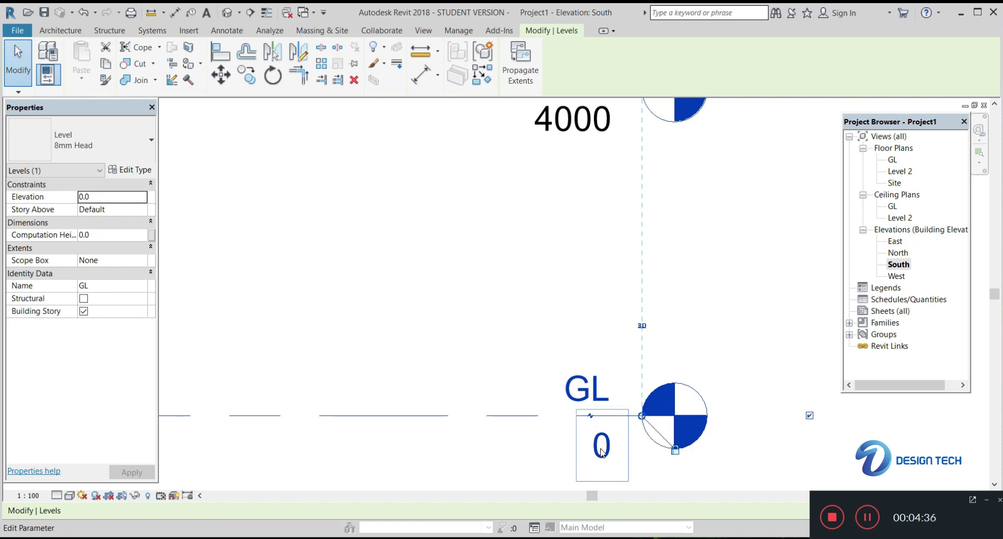
Step: Rename Level 2 and its corresponding views as PLINTH, and set that level's elevation to 600
{"action": "mouse_move", "coordinate": [538, 228]}
{"action": "middle_mouse_down"}
{"action": "mouse_move", "coordinate": [484, 347]}
{"action": "mouse_move", "coordinate": [508, 332]}
{"action": "mouse_move", "coordinate": [524, 242]}
{"action": "middle_mouse_up"}
{"action": "left_click", "coordinate": [524, 242]}
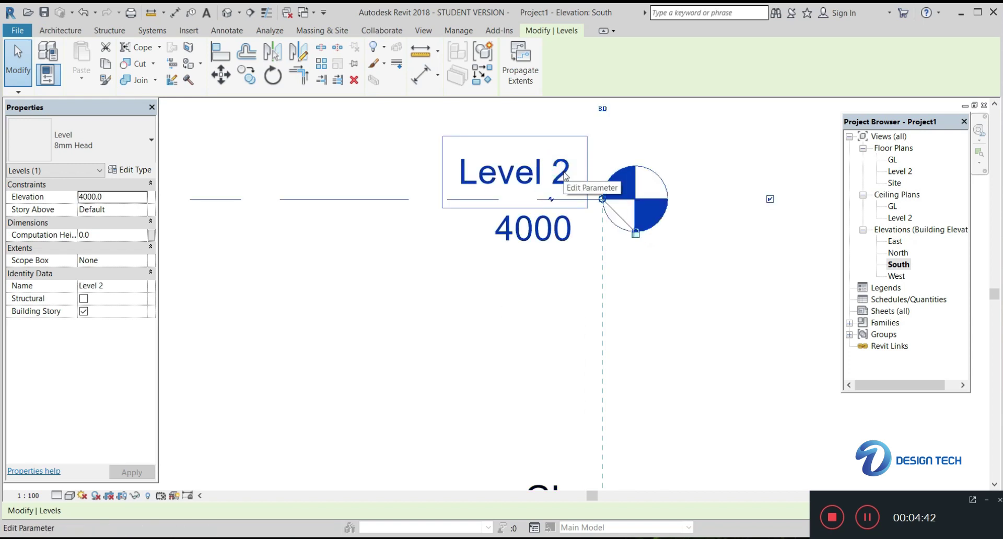
{"action": "left_click", "coordinate": [563, 178]}
{"action": "type", "text": "PLIN"}
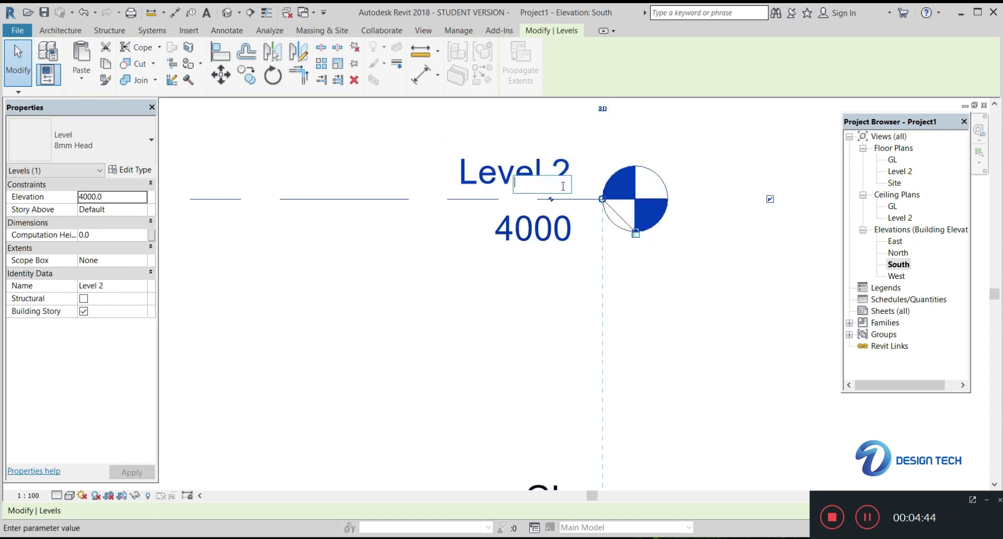
{"action": "type", "text": "TH"}
{"action": "key", "text": "Return"}
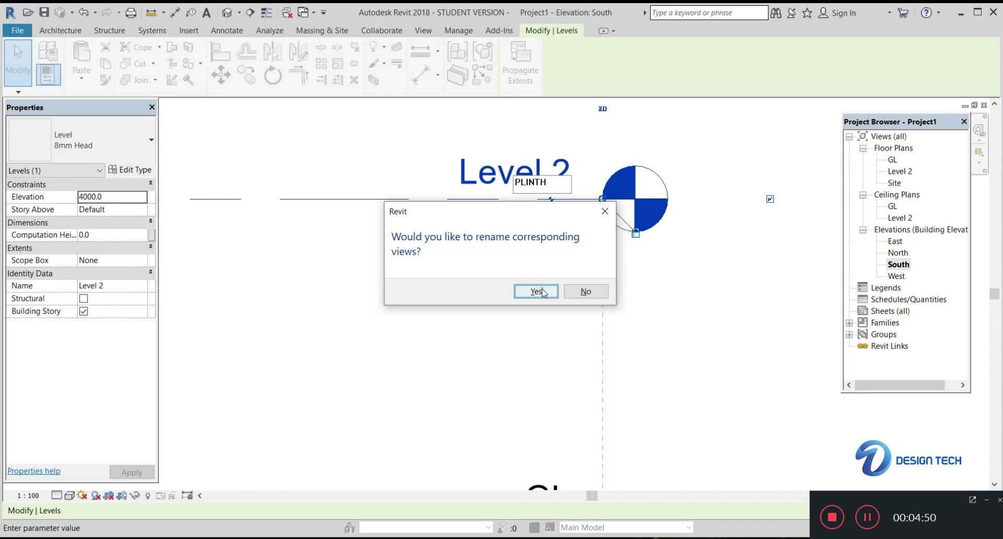
{"action": "left_click", "coordinate": [537, 291]}
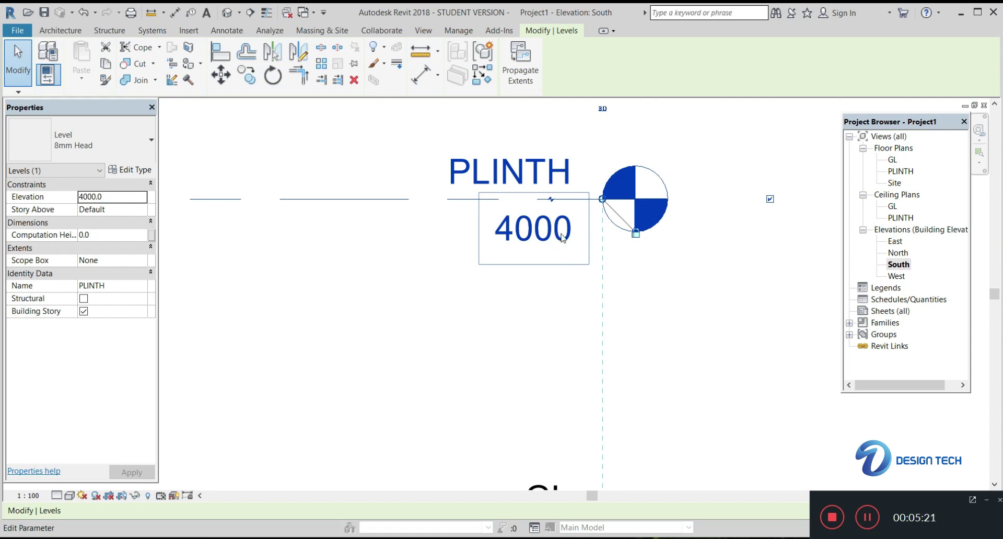
{"action": "left_click", "coordinate": [569, 235]}
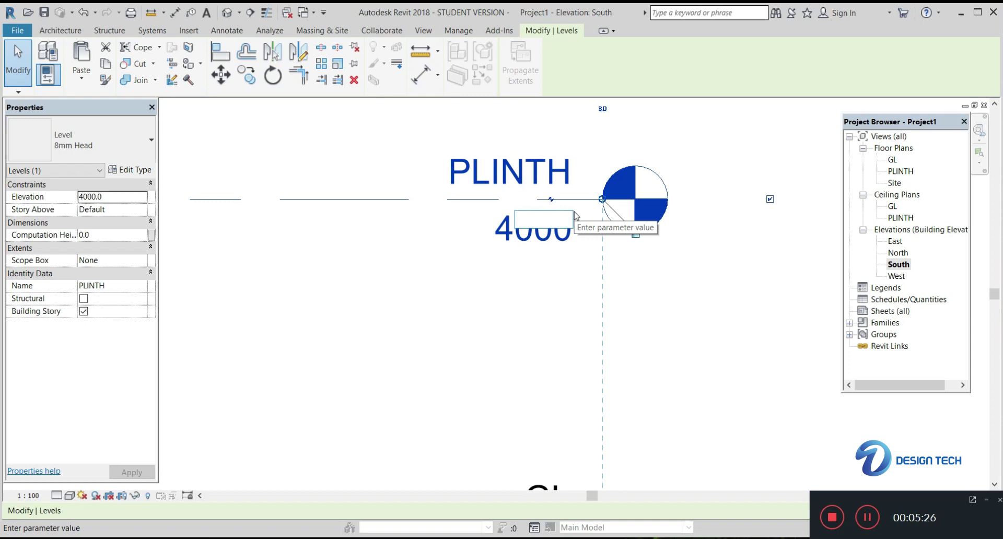
{"action": "type", "text": "600"}
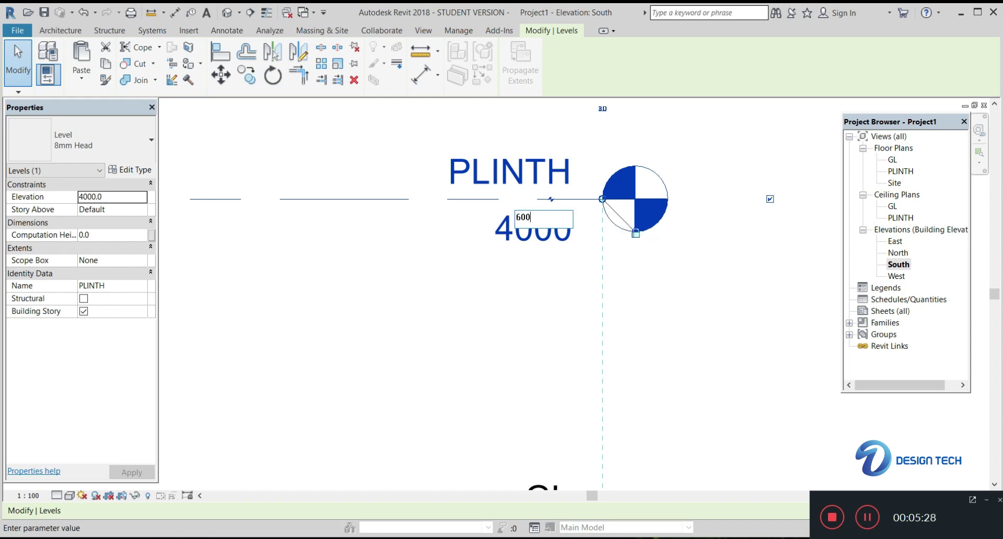
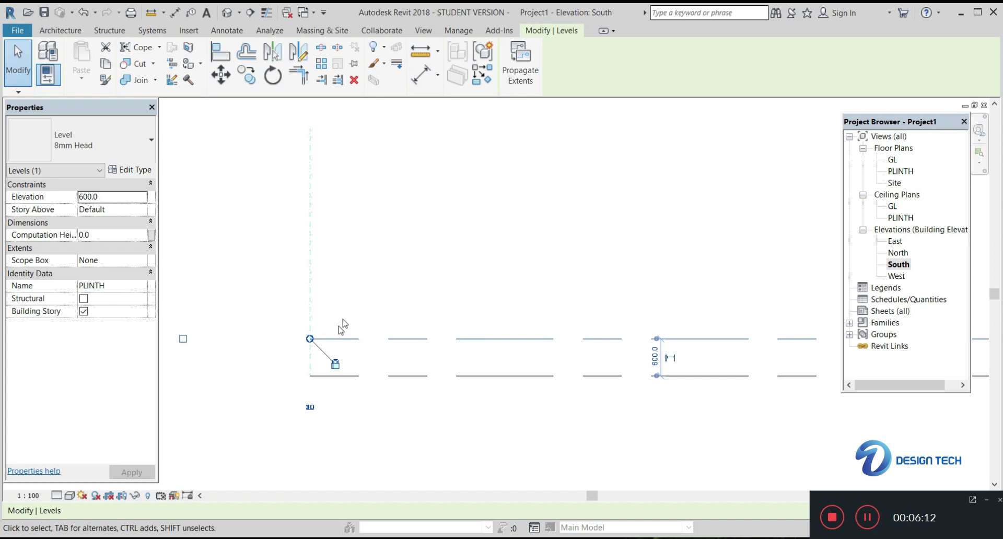
Step: Draw a new level 200 above PLINTH, starting in line with the existing levels' left ends and ending just past their right-hand heads
{"action": "middle_click_drag", "start_coordinate": [458, 291], "coordinate": [423, 303]}
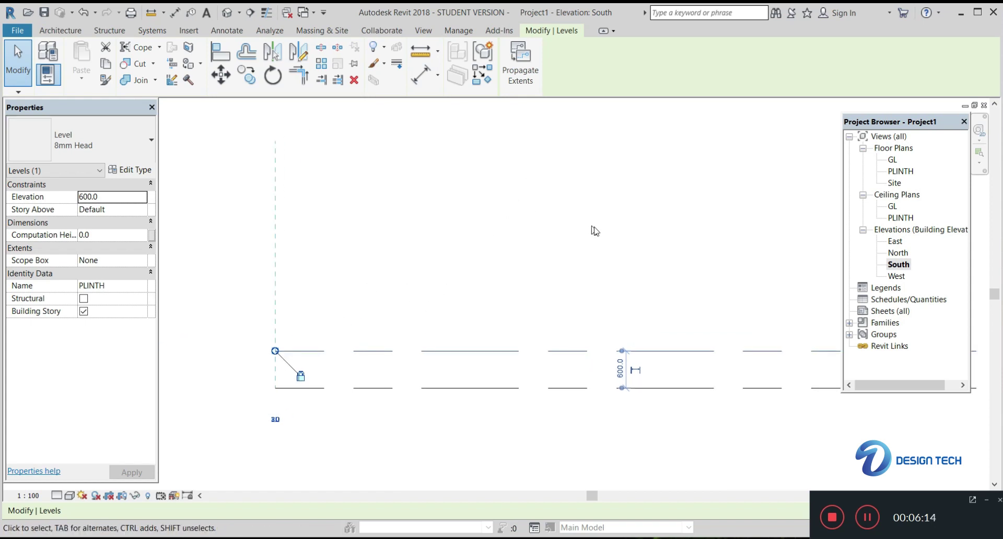
{"action": "middle_click_drag", "start_coordinate": [638, 252], "coordinate": [531, 275]}
{"action": "left_click", "coordinate": [907, 266]}
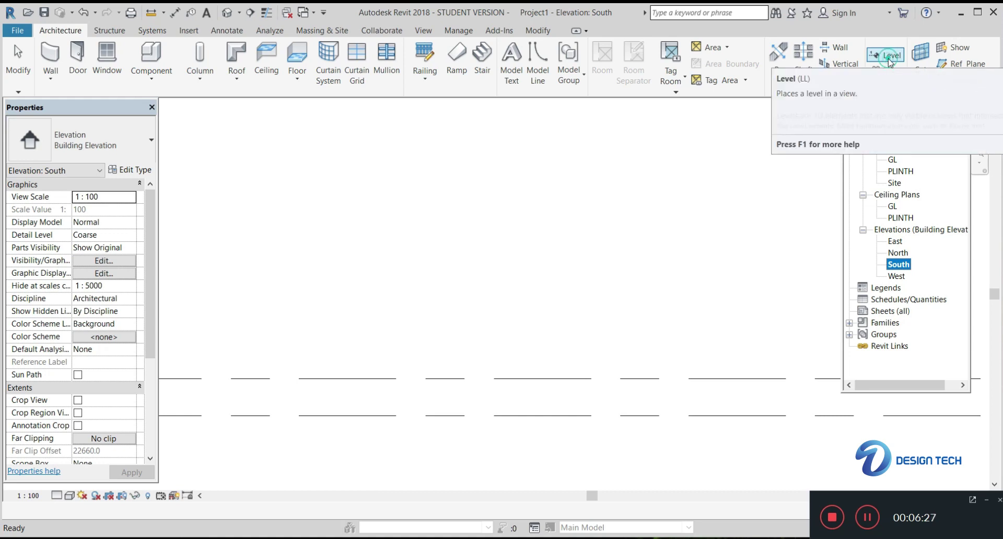
{"action": "left_click", "coordinate": [887, 54]}
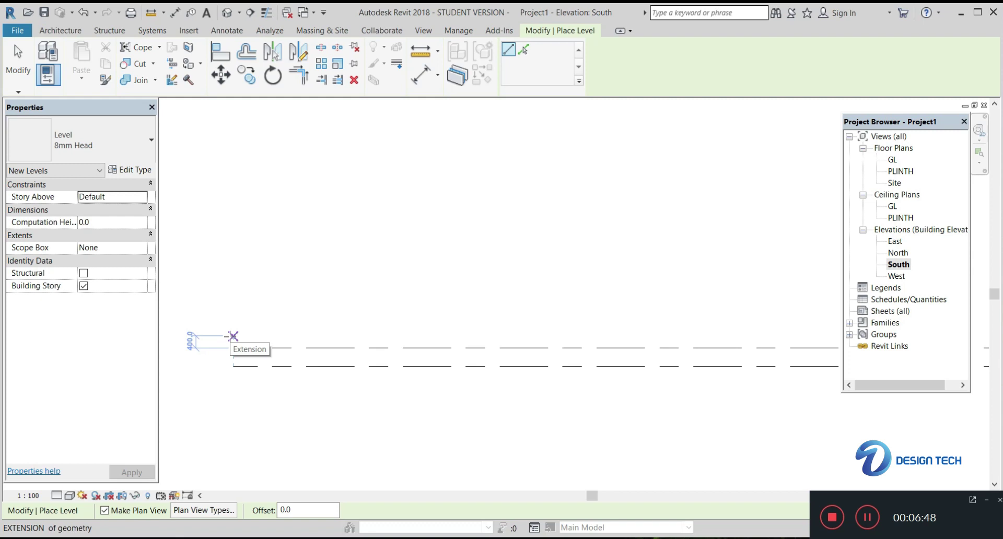
{"action": "type", "text": "2"}
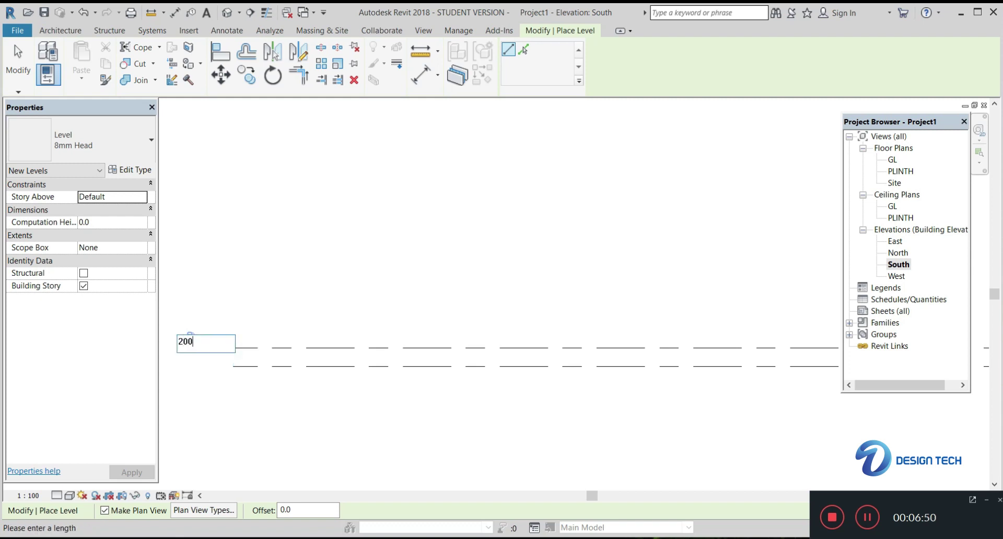
{"action": "type", "text": "00"}
{"action": "key", "text": "Return"}
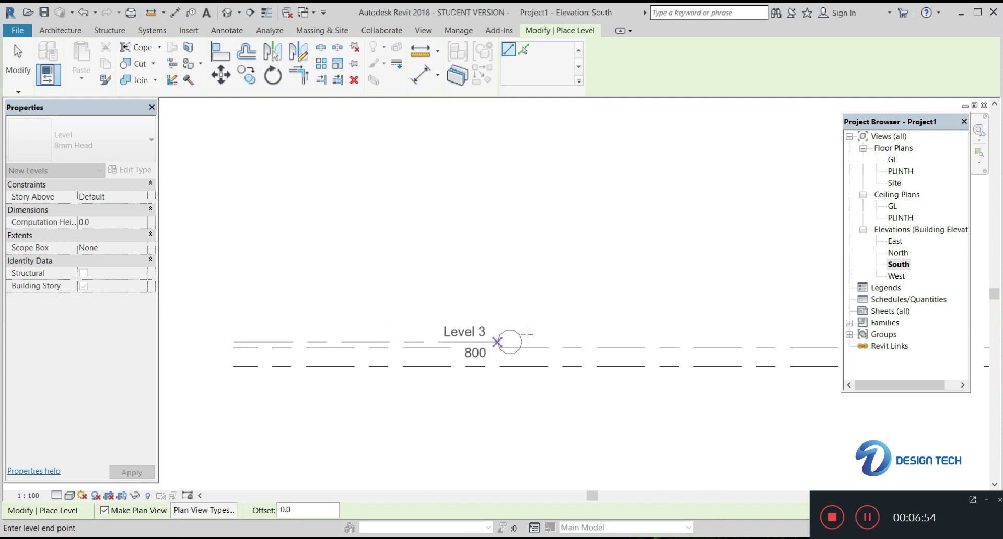
{"action": "middle_click_drag", "start_coordinate": [683, 340], "coordinate": [321, 328]}
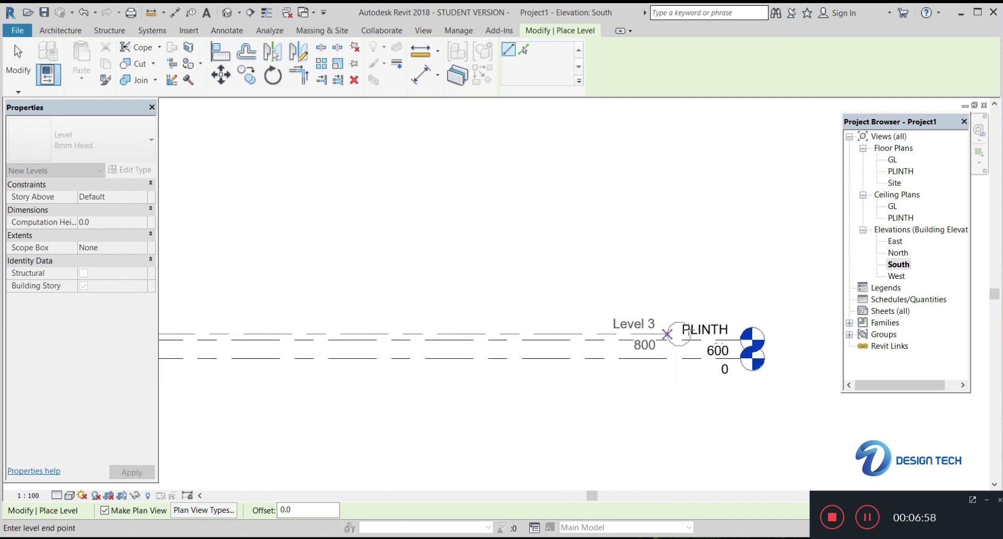
{"action": "middle_click_drag", "start_coordinate": [781, 339], "coordinate": [612, 337]}
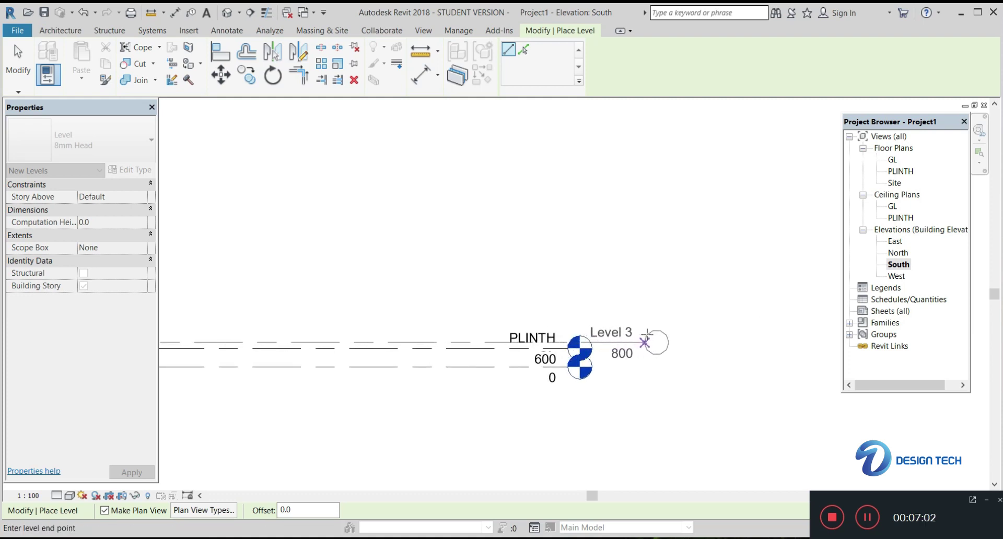
{"action": "left_click", "coordinate": [648, 343]}
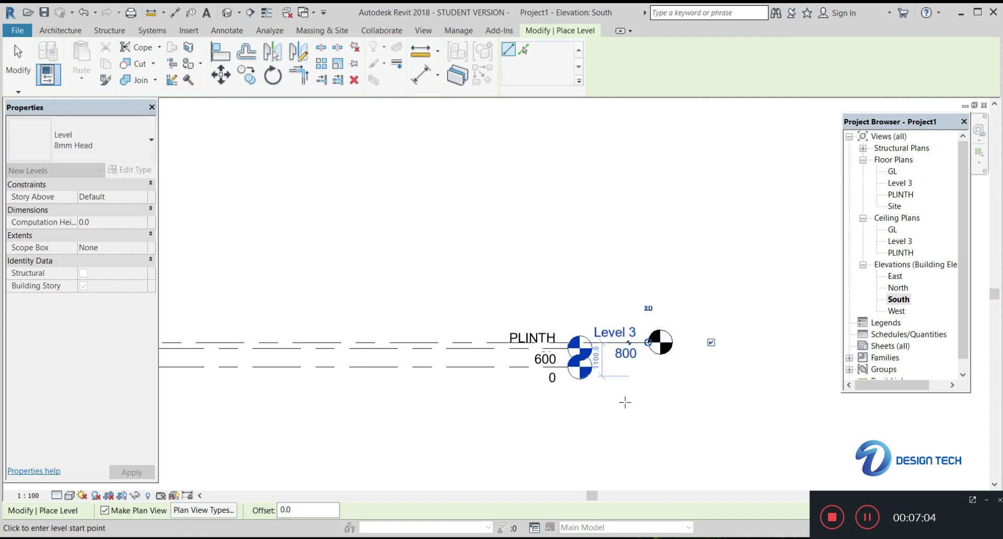
{"action": "key", "text": "Escape"}
{"action": "key", "text": "Escape"}
{"action": "scroll", "coordinate": [627, 338], "scroll_direction": "up", "scroll_amount": 5}
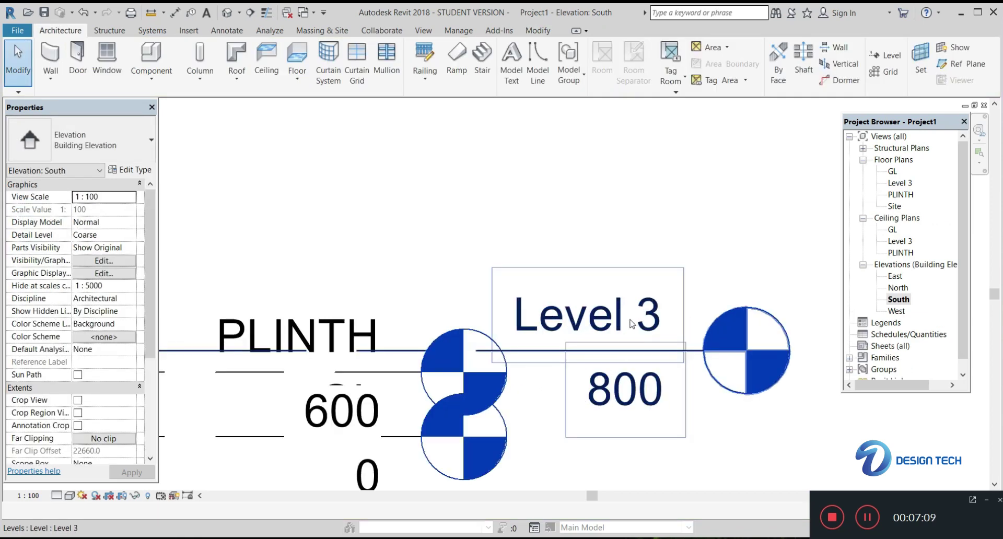
Step: Rename Level 3 as ground floor and rename its corresponding views to match
{"action": "left_click", "coordinate": [658, 318]}
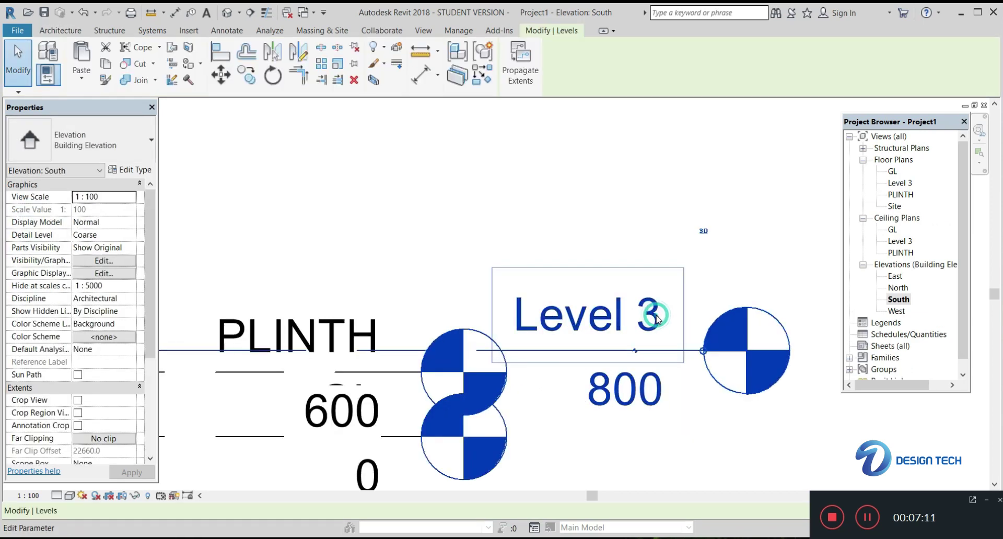
{"action": "left_click", "coordinate": [657, 319]}
{"action": "key", "text": "BackSpace"}
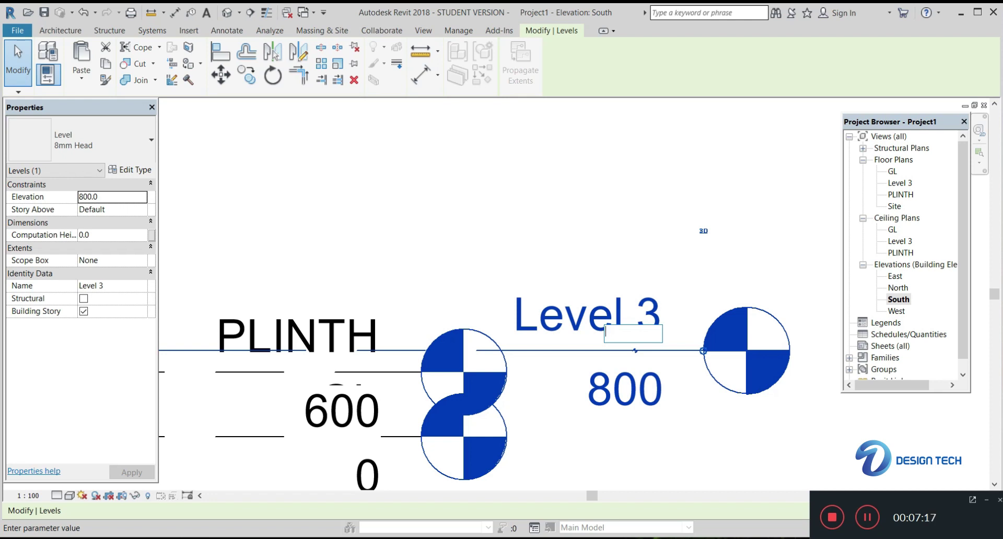
{"action": "key", "text": "BackSpace"}
{"action": "key", "text": "Caps_Lock"}
{"action": "type", "text": "ground floore"}
{"action": "key", "text": "Return"}
{"action": "left_click", "coordinate": [522, 293]}
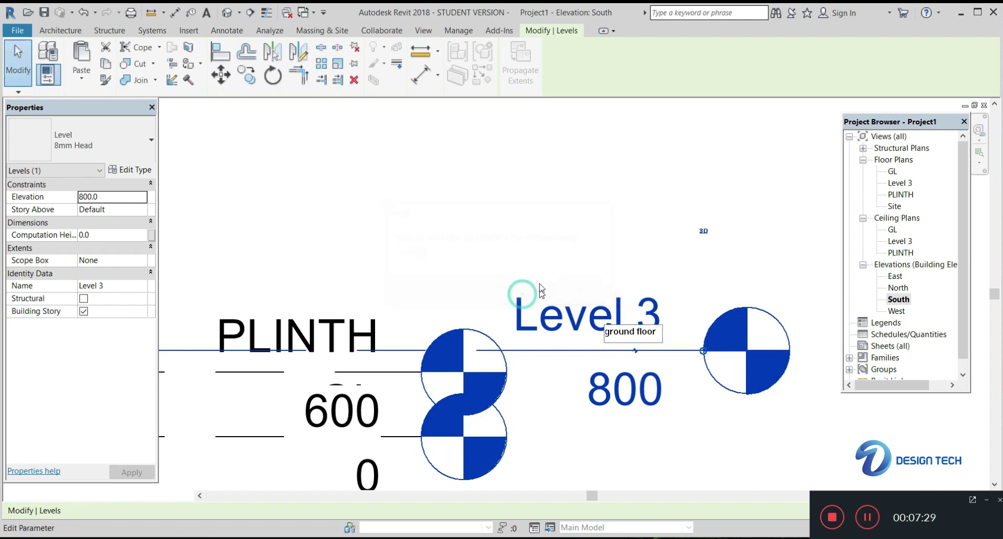
Step: Start a new level line 3200 above the ground floor level, in line with the existing levels' left ends
{"action": "scroll", "coordinate": [489, 224], "scroll_direction": "down", "scroll_amount": 2}
{"action": "middle_click_drag", "start_coordinate": [460, 219], "coordinate": [484, 265]}
{"action": "scroll", "coordinate": [457, 224], "scroll_direction": "down", "scroll_amount": 2}
{"action": "middle_click_drag", "start_coordinate": [457, 223], "coordinate": [569, 324]}
{"action": "scroll", "coordinate": [443, 278], "scroll_direction": "down", "scroll_amount": 1}
{"action": "middle_click_drag", "start_coordinate": [514, 287], "coordinate": [544, 293]}
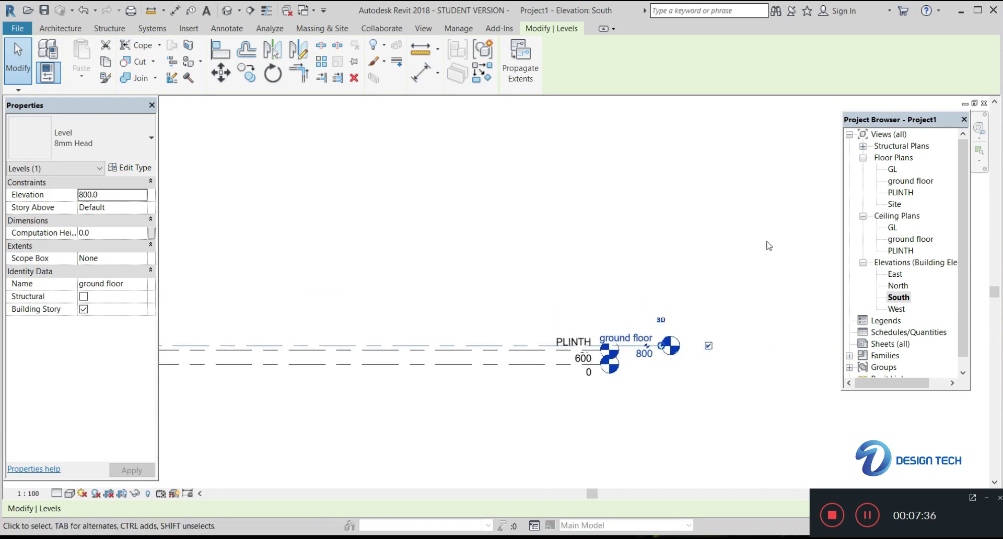
{"action": "middle_click_drag", "start_coordinate": [424, 272], "coordinate": [491, 289]}
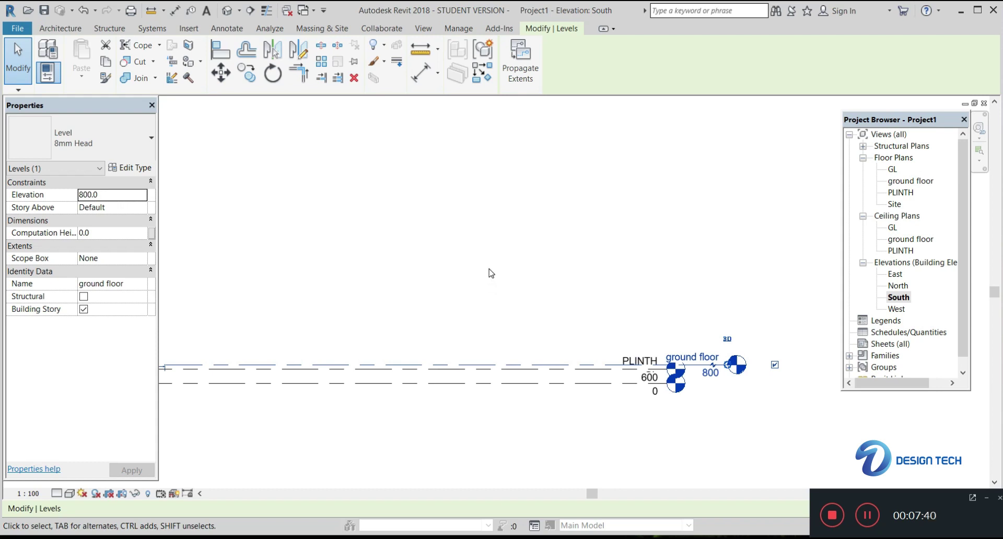
{"action": "middle_click_drag", "start_coordinate": [479, 298], "coordinate": [533, 300]}
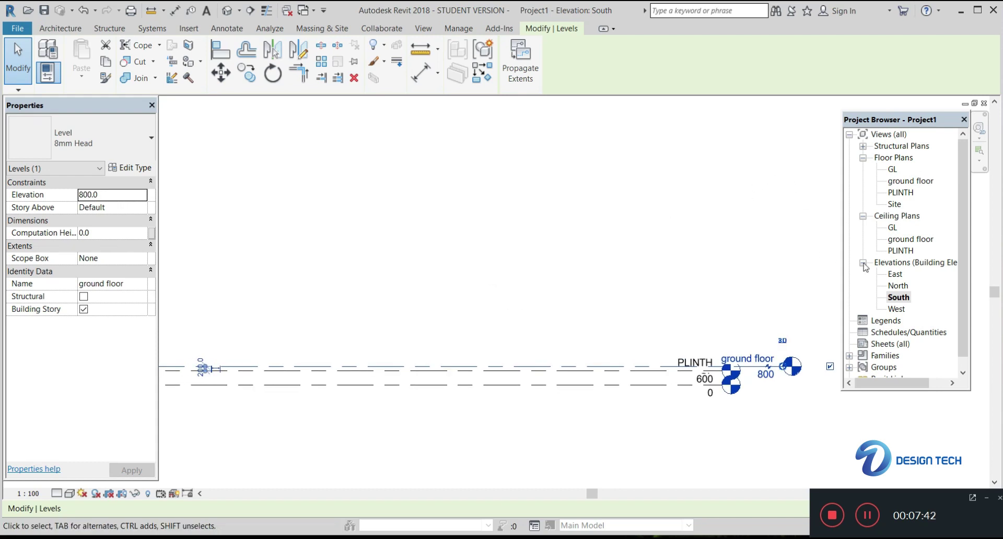
{"action": "left_click", "coordinate": [894, 297]}
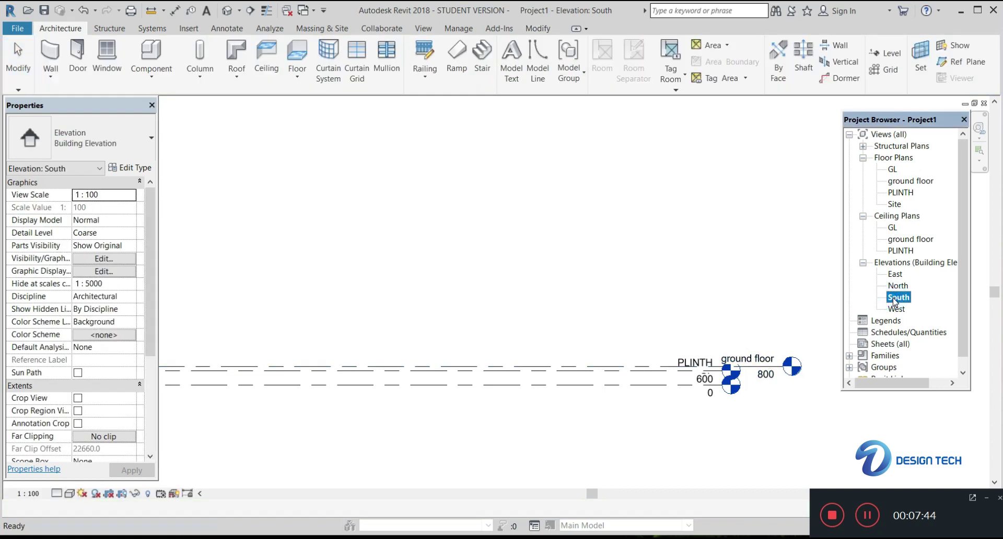
{"action": "left_click", "coordinate": [883, 52]}
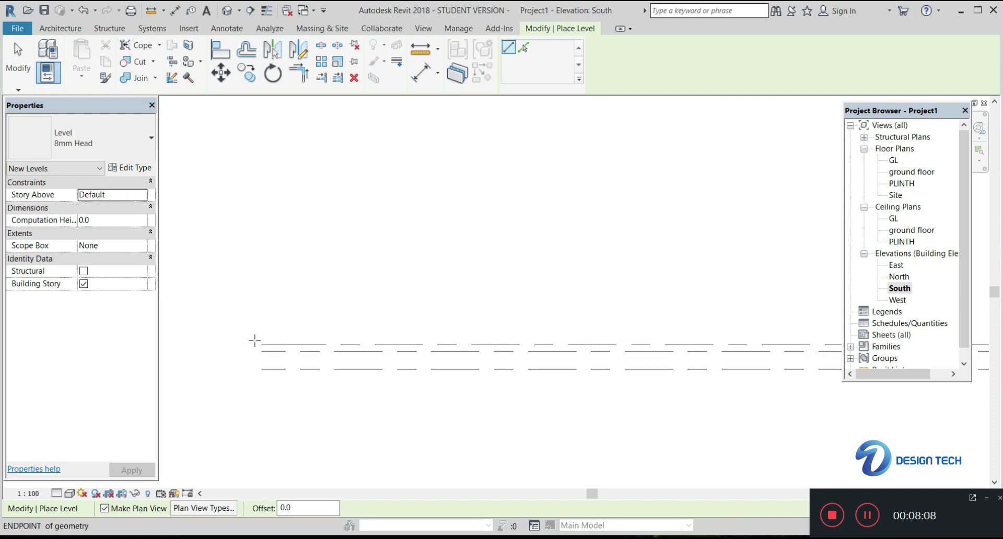
{"action": "scroll", "coordinate": [255, 341], "scroll_direction": "up", "scroll_amount": 3}
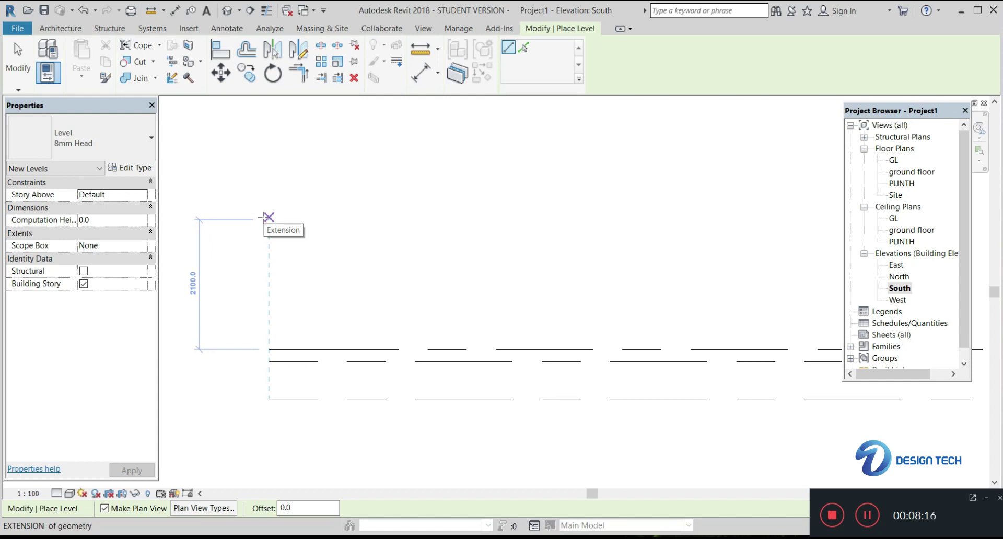
{"action": "type", "text": "3200"}
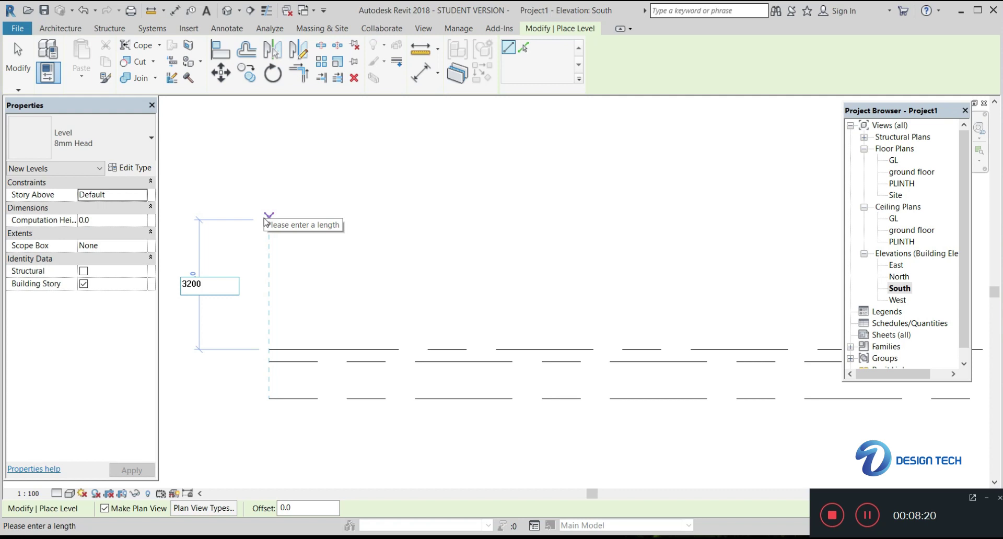
{"action": "key", "text": "Return"}
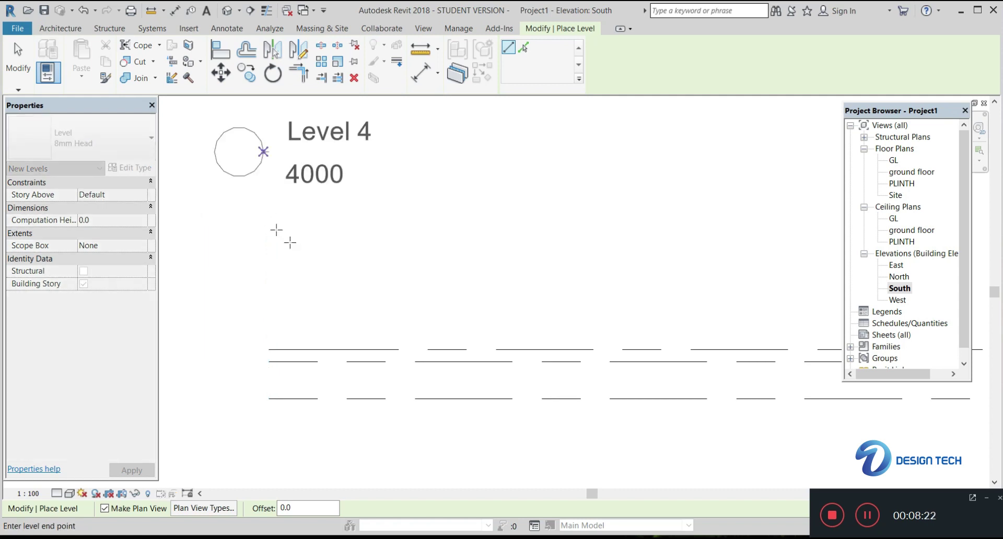
Step: End the new level line directly above the PLINTH and GL levels' right ends and finish placing levels
{"action": "middle_click_drag", "start_coordinate": [433, 206], "coordinate": [332, 242]}
{"action": "scroll", "coordinate": [332, 242], "scroll_direction": "down", "scroll_amount": 2}
{"action": "middle_click_drag", "start_coordinate": [653, 225], "coordinate": [414, 343]}
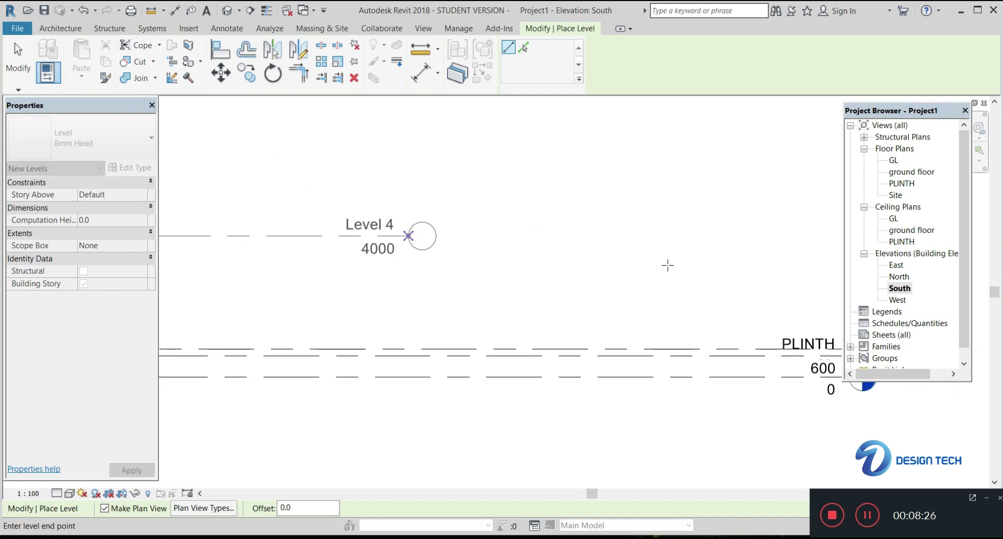
{"action": "middle_click_drag", "start_coordinate": [673, 271], "coordinate": [406, 275]}
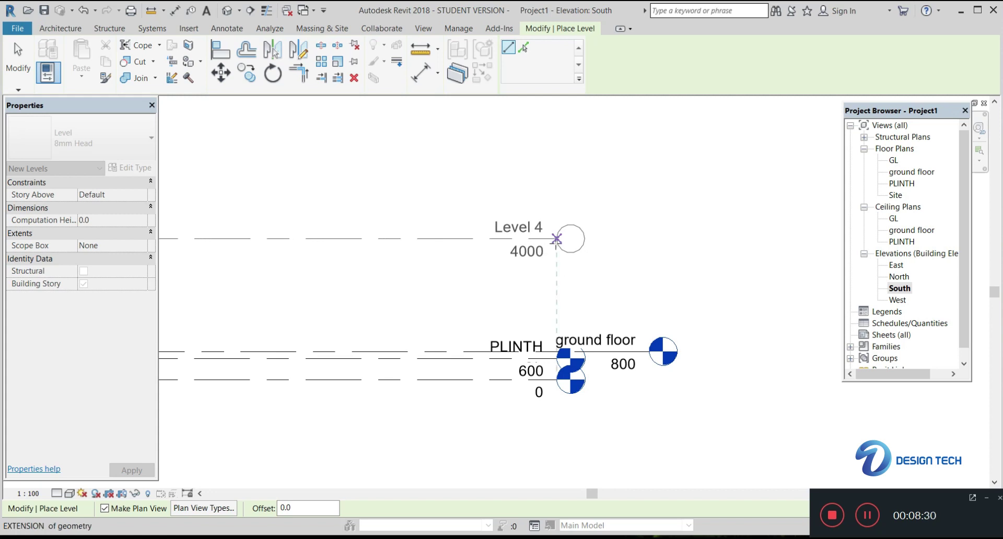
{"action": "left_click", "coordinate": [556, 239]}
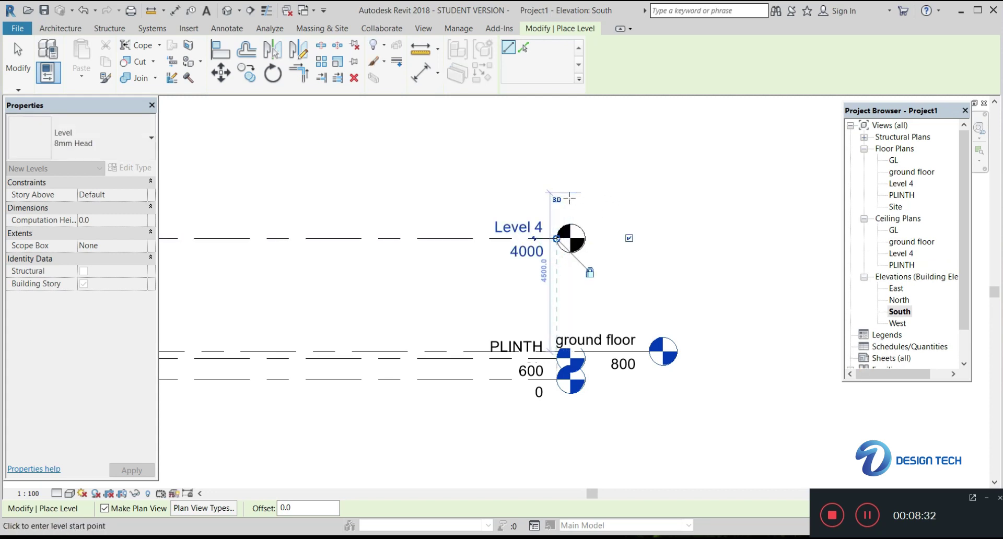
{"action": "key", "text": "Escape"}
{"action": "key", "text": "Escape"}
Step: Rename Level 4 as 1st floor, rename its corresponding views to match, and deselect the level
{"action": "scroll", "coordinate": [534, 231], "scroll_direction": "up", "scroll_amount": 3}
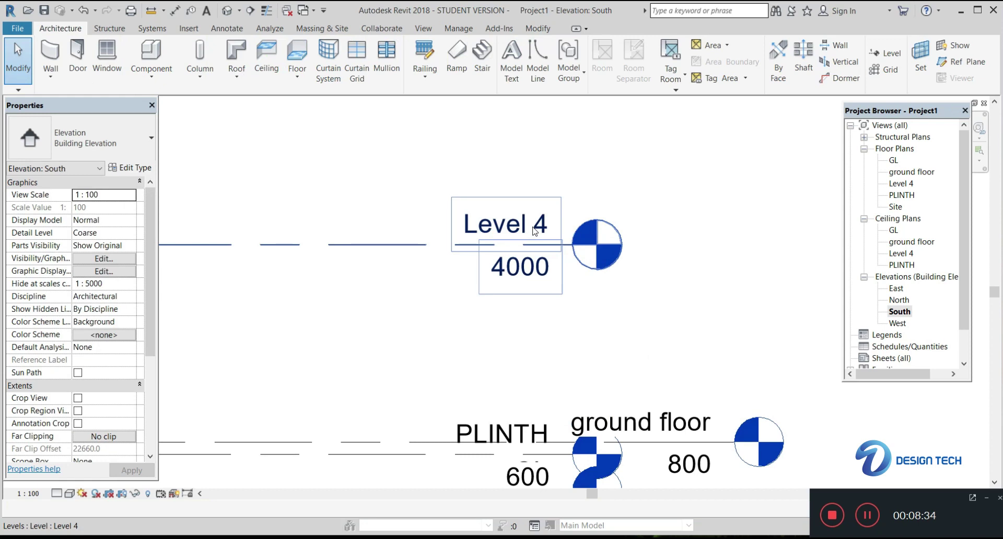
{"action": "scroll", "coordinate": [534, 230], "scroll_direction": "up", "scroll_amount": 1}
{"action": "left_click", "coordinate": [531, 219]}
{"action": "left_click", "coordinate": [553, 225]}
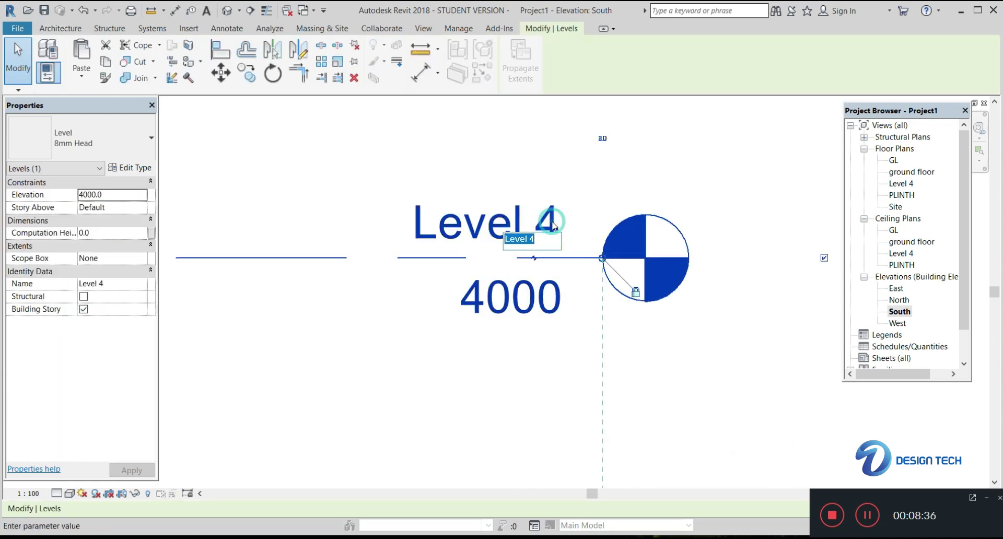
{"action": "key", "text": "BackSpace"}
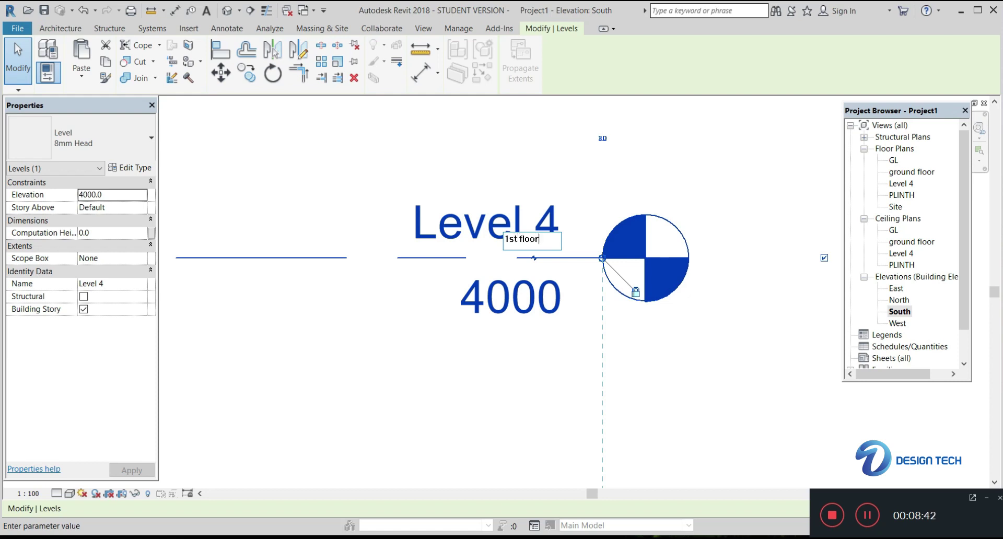
{"action": "type", "text": "1st floor"}
{"action": "key", "text": "Return"}
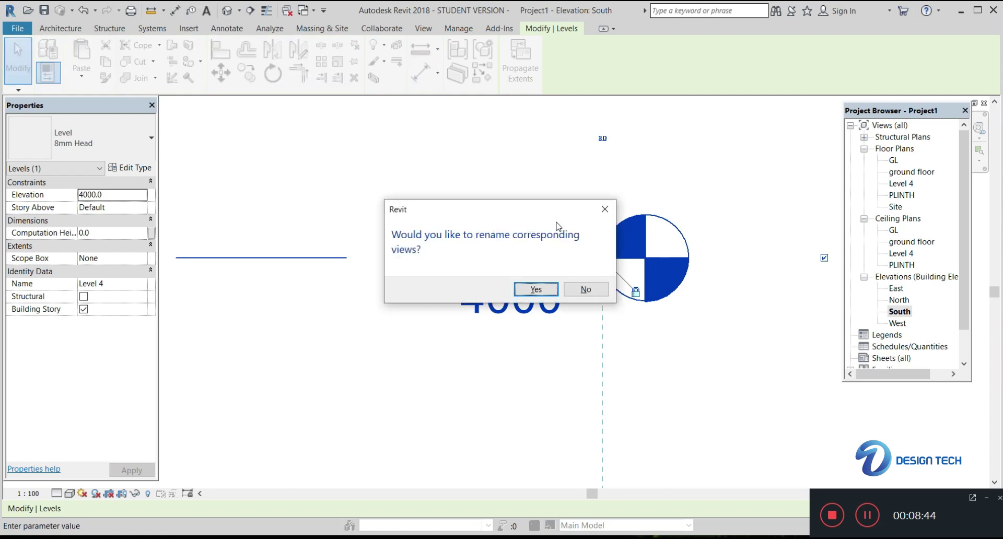
{"action": "key", "text": "Return"}
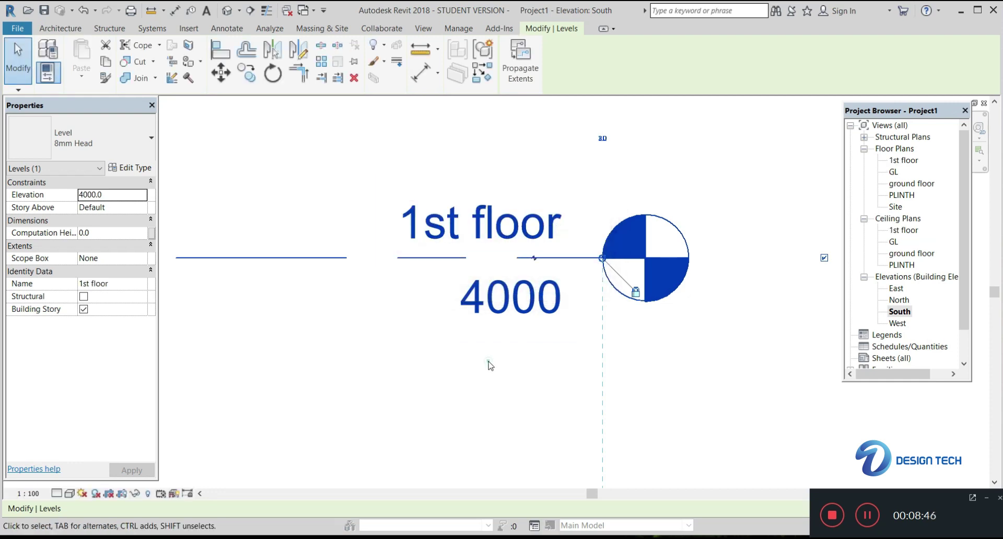
{"action": "left_click", "coordinate": [487, 364]}
{"action": "scroll", "coordinate": [487, 365], "scroll_direction": "down", "scroll_amount": 3}
{"action": "middle_click_drag", "start_coordinate": [487, 364], "coordinate": [448, 321]}
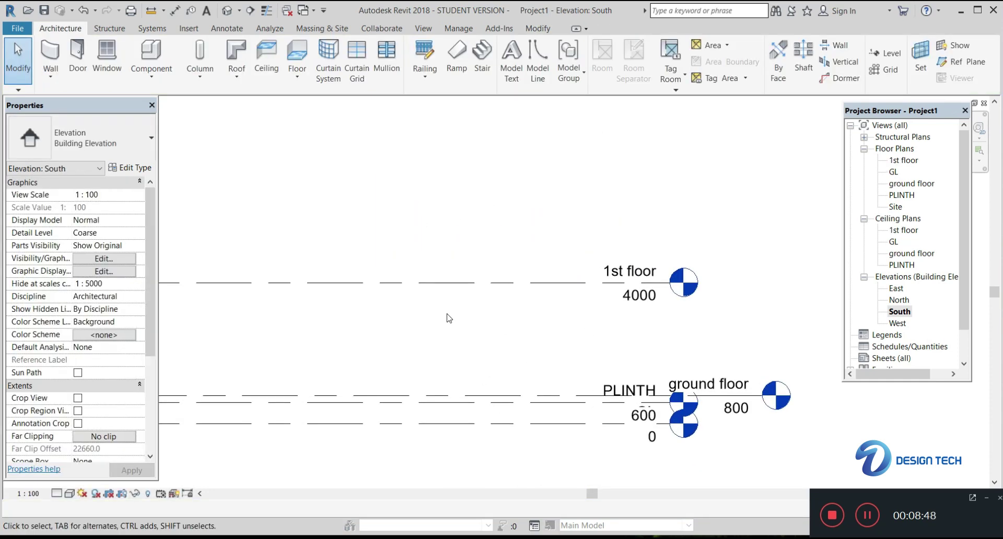
{"action": "scroll", "coordinate": [449, 317], "scroll_direction": "down", "scroll_amount": 2}
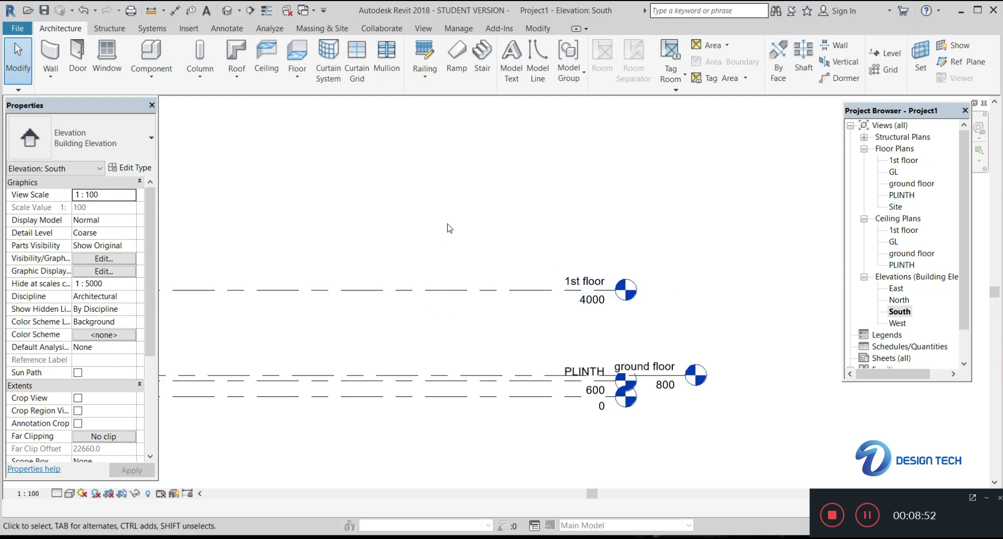
{"action": "middle_click_drag", "start_coordinate": [448, 228], "coordinate": [504, 236]}
{"action": "middle_click_drag", "start_coordinate": [448, 284], "coordinate": [493, 286]}
{"action": "scroll", "coordinate": [494, 286], "scroll_direction": "down", "scroll_amount": 1}
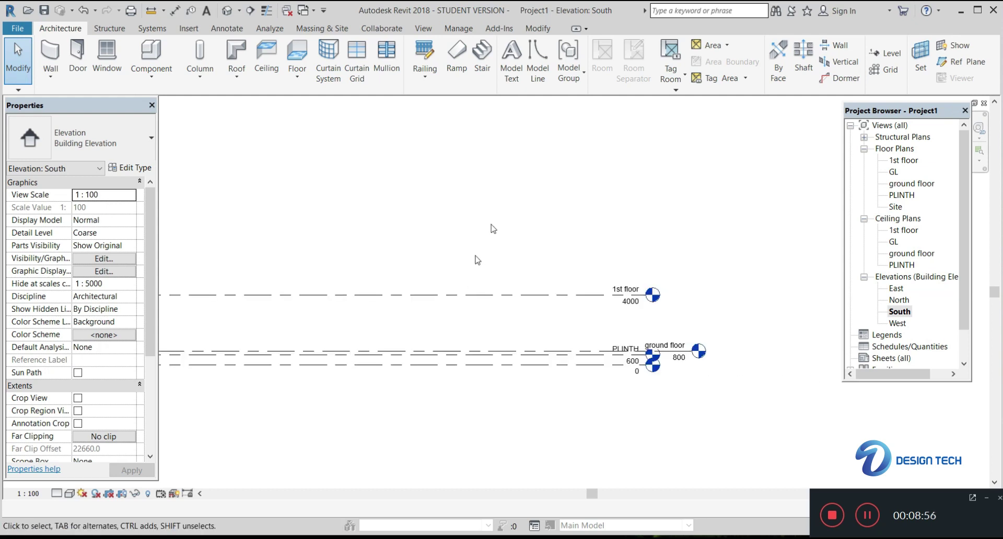
{"action": "left_click", "coordinate": [385, 258]}
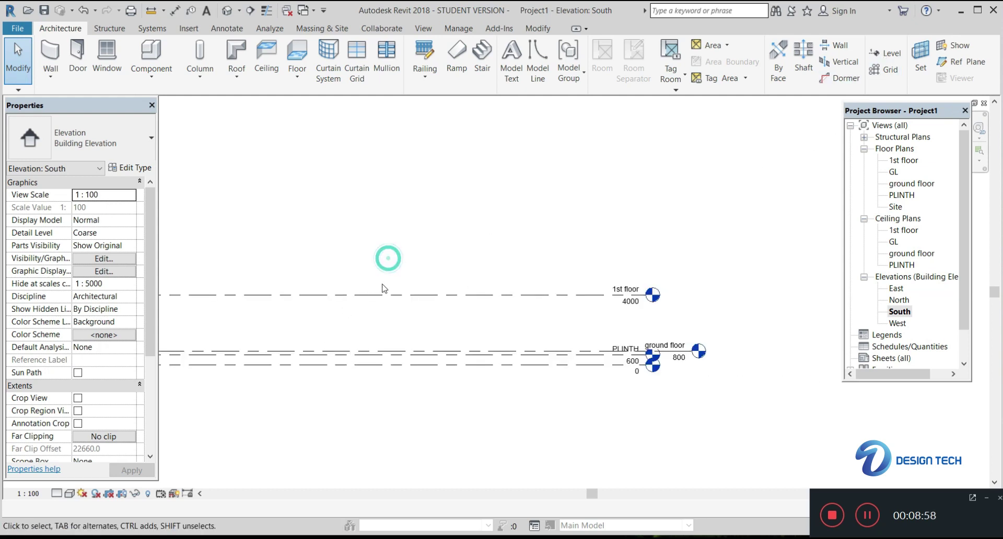
{"action": "left_click", "coordinate": [385, 294]}
{"action": "left_click", "coordinate": [560, 212]}
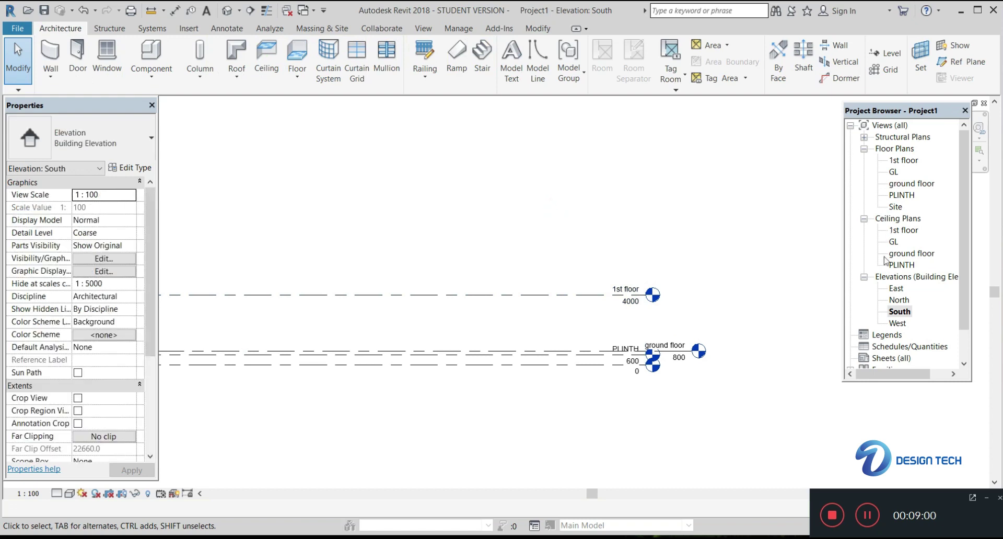
Step: Draw a new level 3200 above the 1st floor level, with both ends aligned to the 1st floor level's ends
{"action": "left_click", "coordinate": [886, 53]}
{"action": "middle_click_drag", "start_coordinate": [441, 263], "coordinate": [781, 261]}
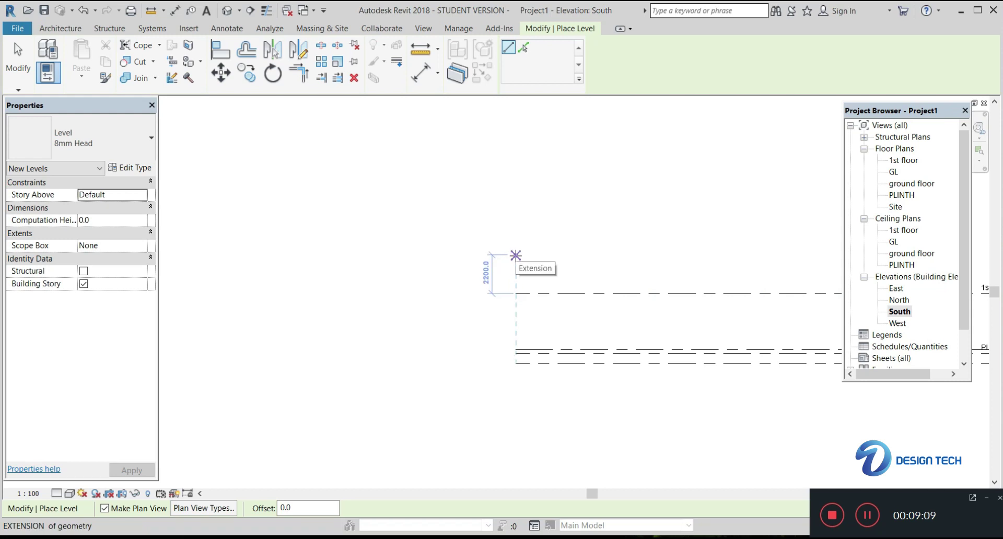
{"action": "type", "text": "32"}
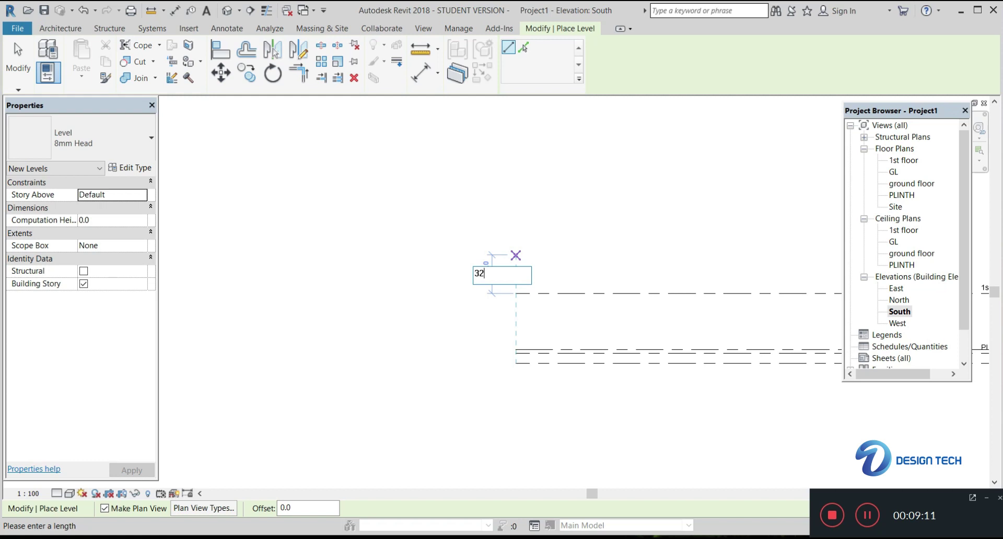
{"action": "type", "text": "00"}
{"action": "key", "text": "Return"}
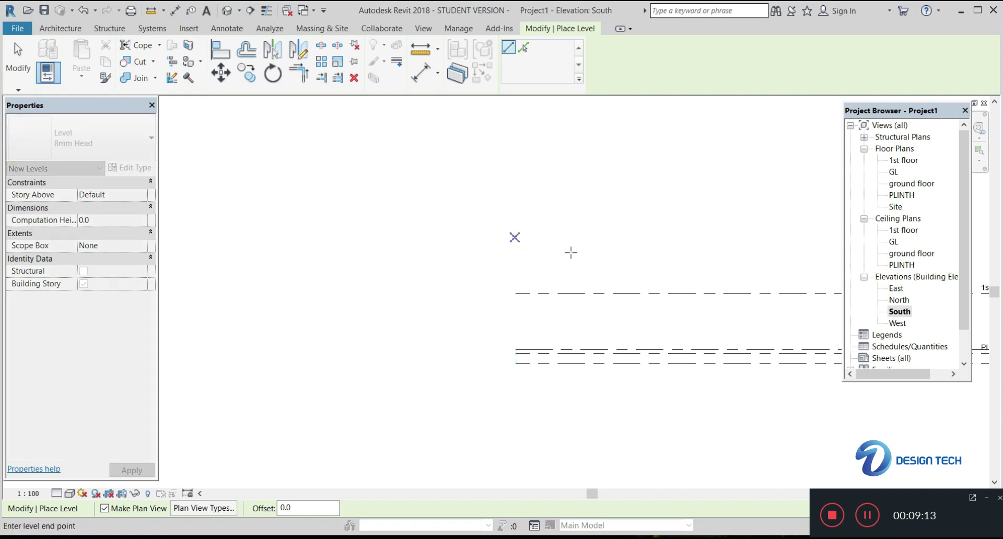
{"action": "middle_click_drag", "start_coordinate": [723, 258], "coordinate": [403, 264]}
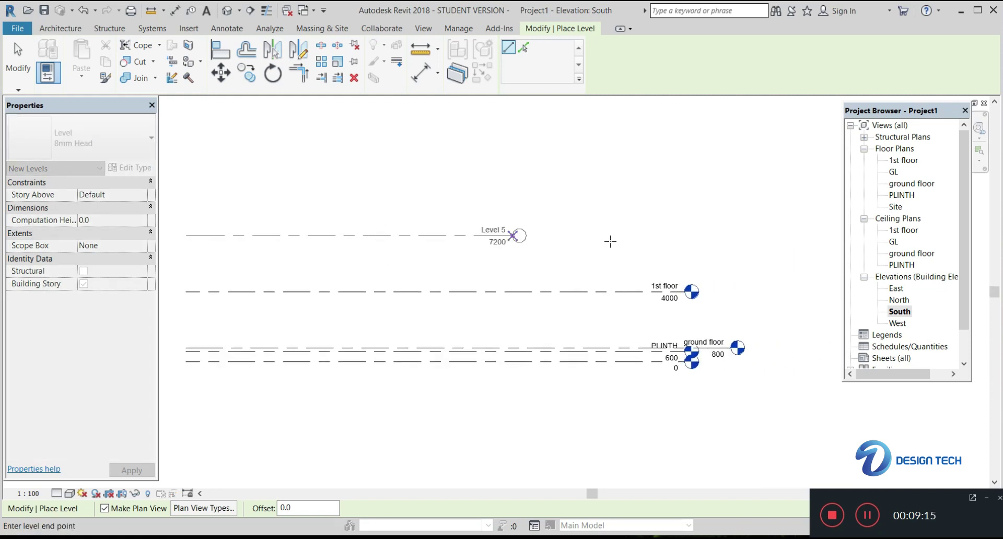
{"action": "left_click", "coordinate": [689, 244]}
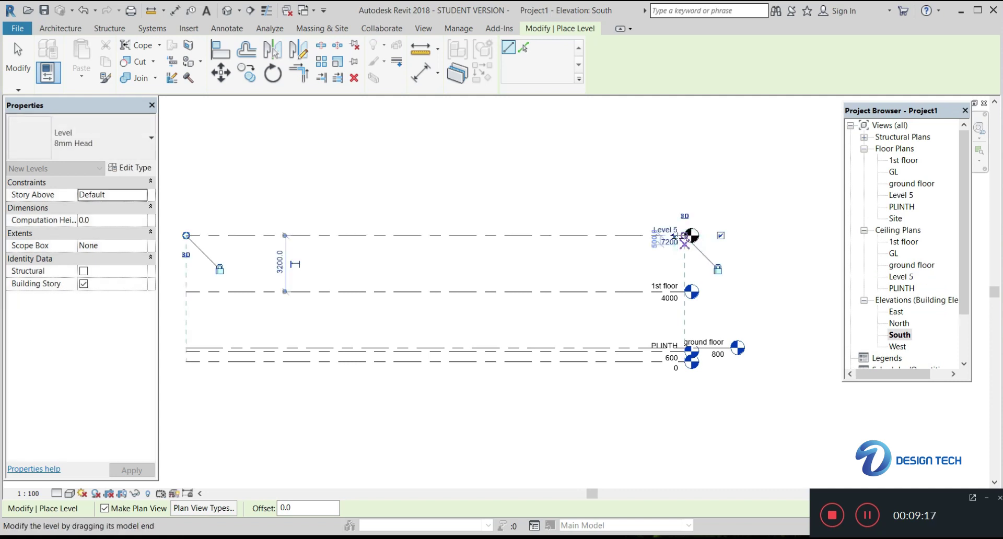
{"action": "scroll", "coordinate": [663, 230], "scroll_direction": "up", "scroll_amount": 5}
{"action": "scroll", "coordinate": [662, 226], "scroll_direction": "up", "scroll_amount": 2}
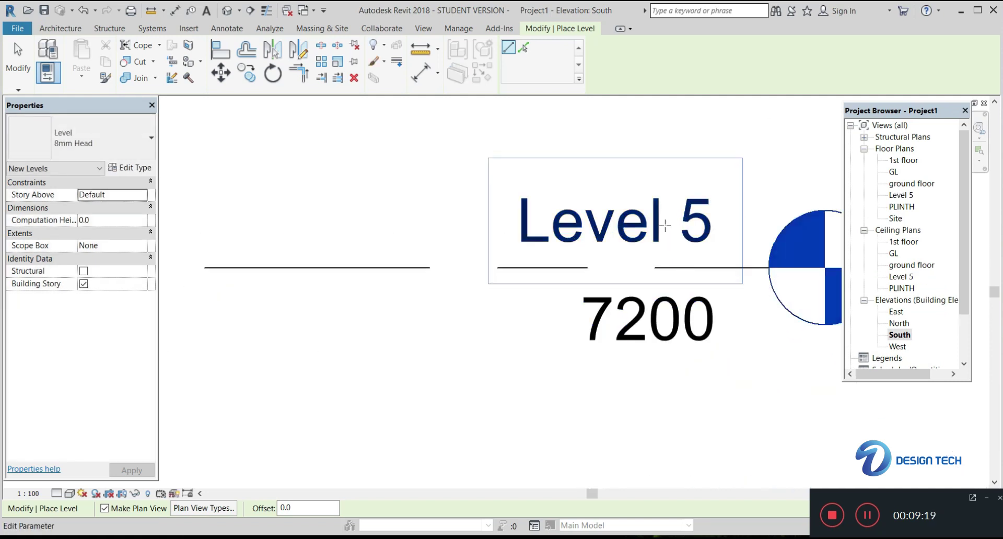
{"action": "key", "text": "Escape"}
{"action": "key", "text": "Escape"}
Step: Rename Level 5 as 2nd floor and rename its corresponding views to match
{"action": "left_click", "coordinate": [699, 222]}
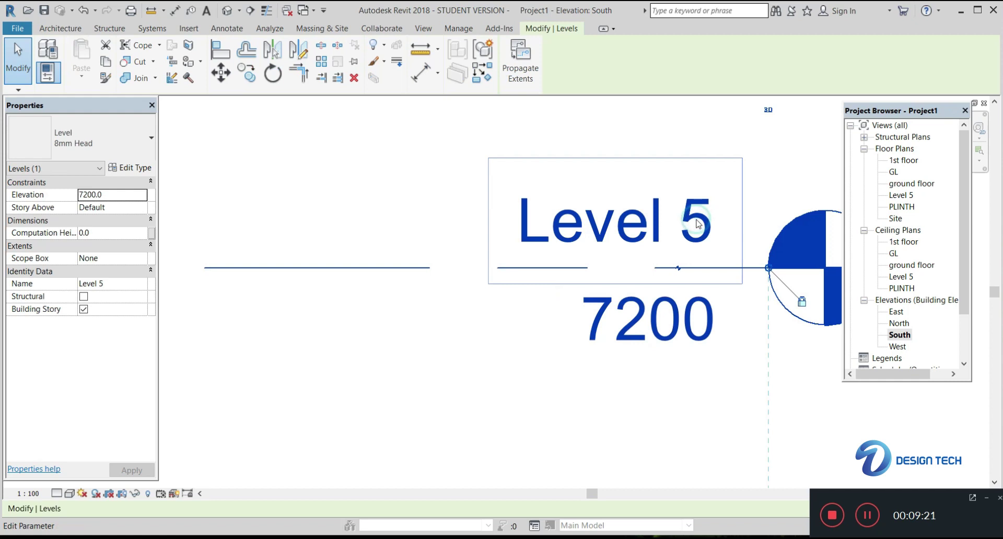
{"action": "left_click", "coordinate": [699, 224]}
{"action": "key", "text": "BackSpace"}
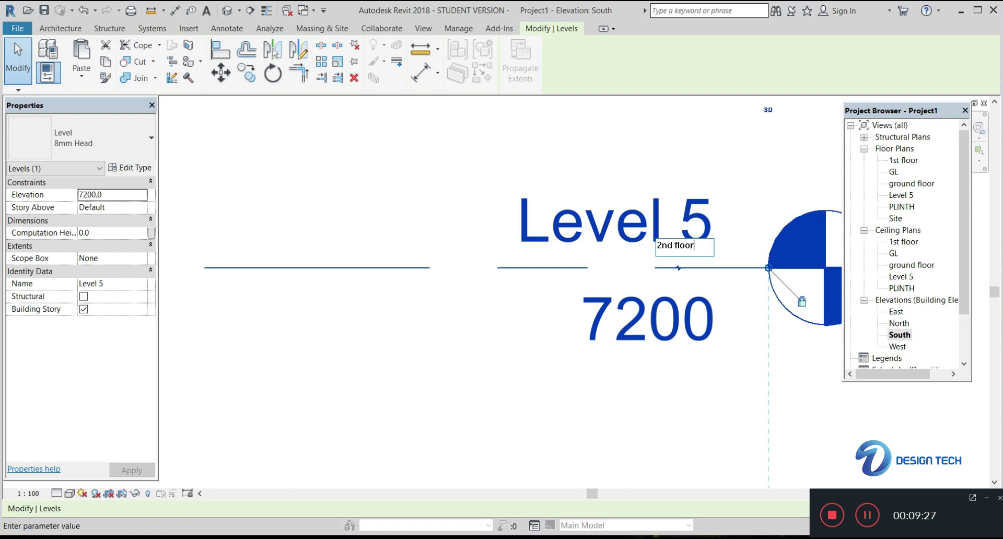
{"action": "key", "text": "Return"}
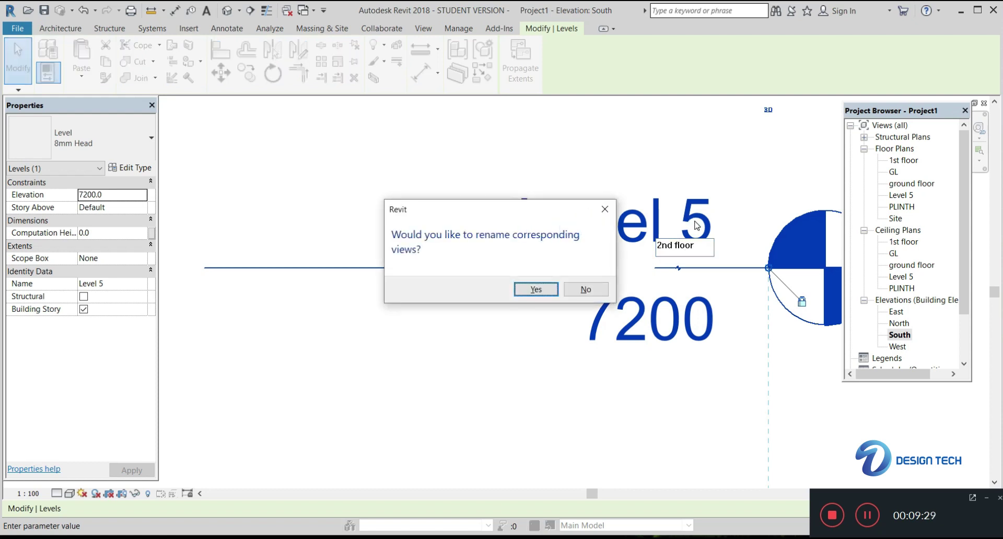
{"action": "key", "text": "Return"}
{"action": "scroll", "coordinate": [564, 296], "scroll_direction": "down", "scroll_amount": 2}
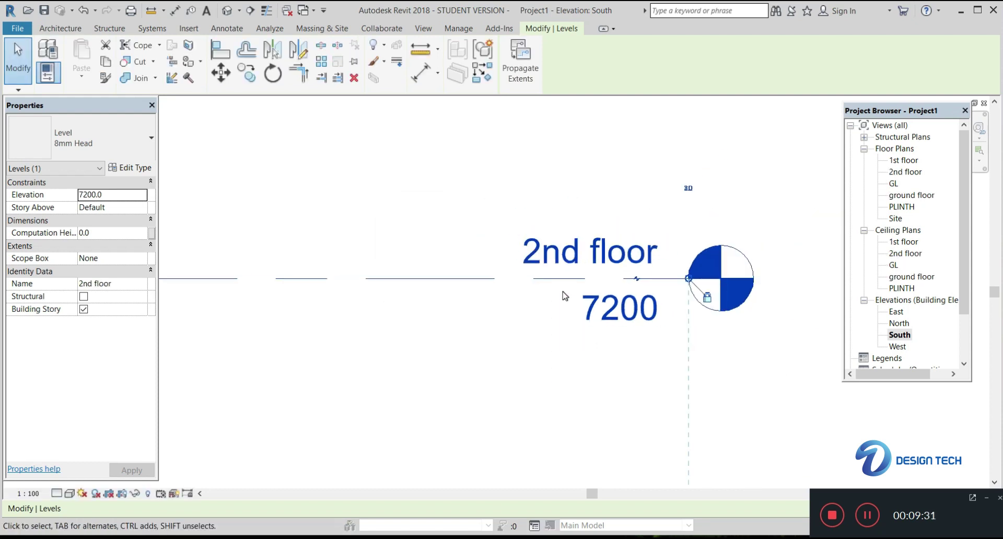
{"action": "scroll", "coordinate": [565, 297], "scroll_direction": "down", "scroll_amount": 1}
{"action": "scroll", "coordinate": [561, 282], "scroll_direction": "down", "scroll_amount": 3}
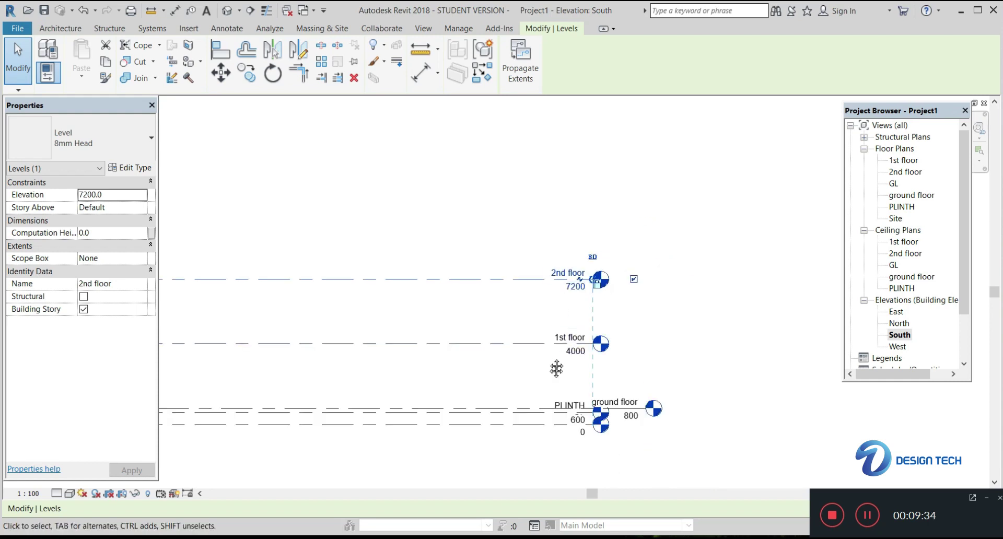
Step: Examine the names and elevations of the GL, PLINTH and ground floor levels at their level heads
{"action": "middle_click_drag", "start_coordinate": [555, 369], "coordinate": [565, 227]}
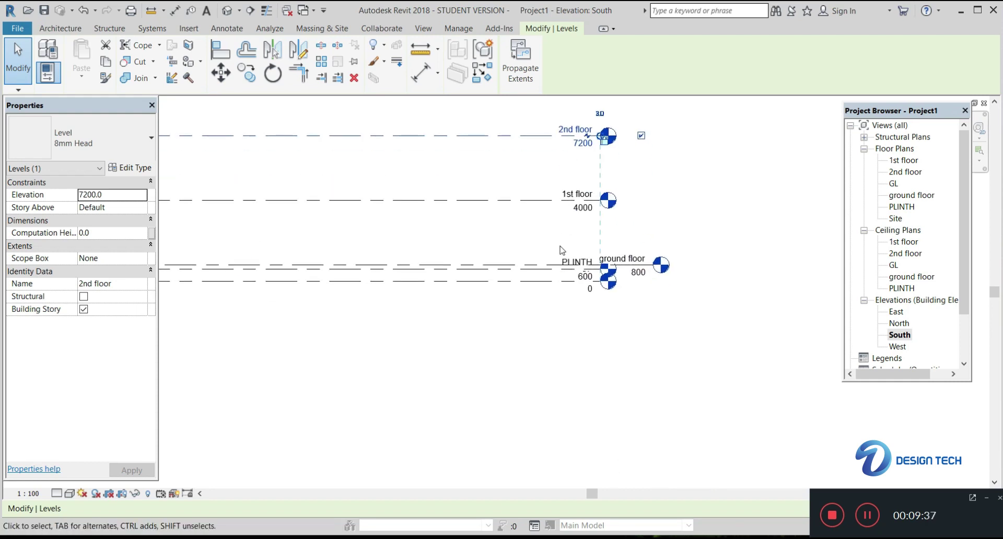
{"action": "scroll", "coordinate": [578, 284], "scroll_direction": "up", "scroll_amount": 4}
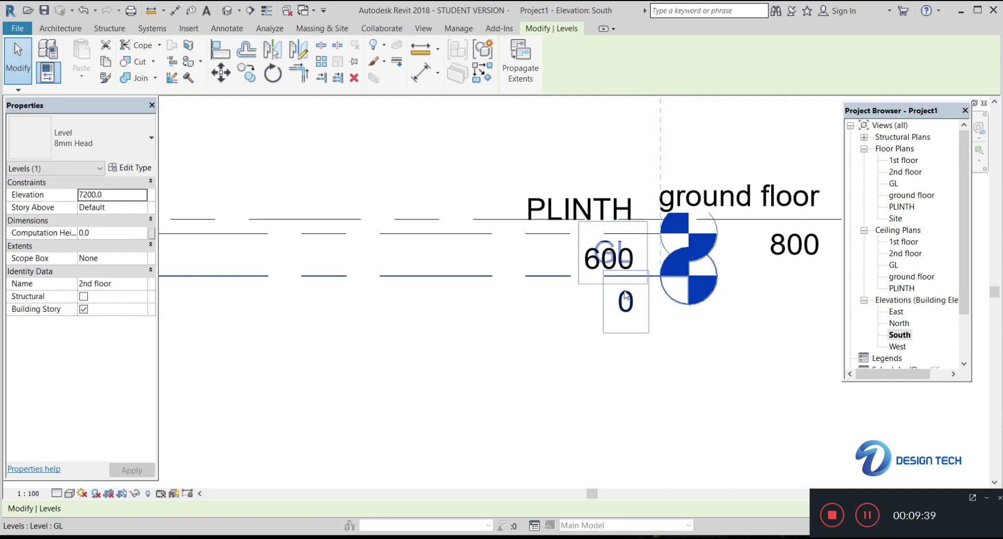
{"action": "scroll", "coordinate": [626, 295], "scroll_direction": "up", "scroll_amount": 1}
{"action": "scroll", "coordinate": [625, 293], "scroll_direction": "up", "scroll_amount": 1}
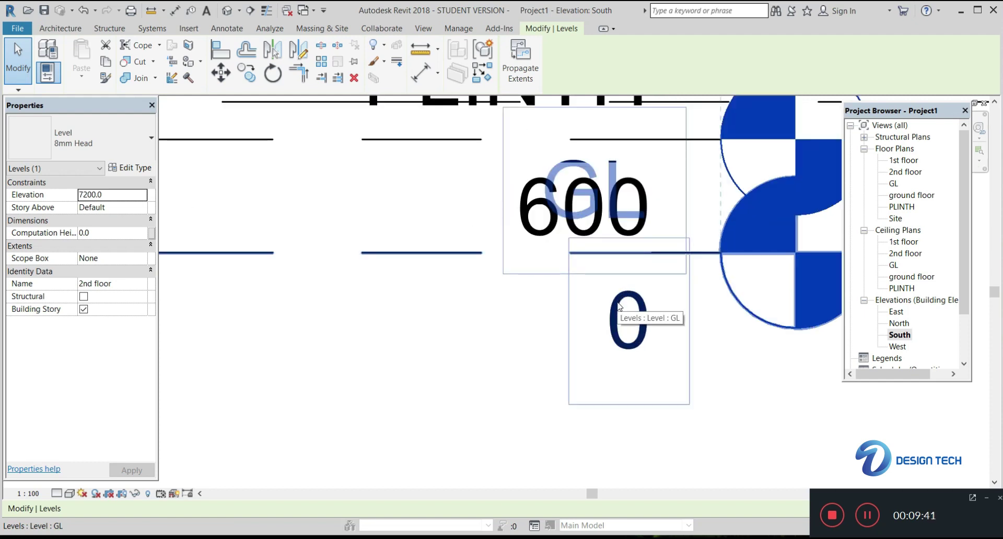
{"action": "middle_click_drag", "start_coordinate": [567, 181], "coordinate": [565, 242]}
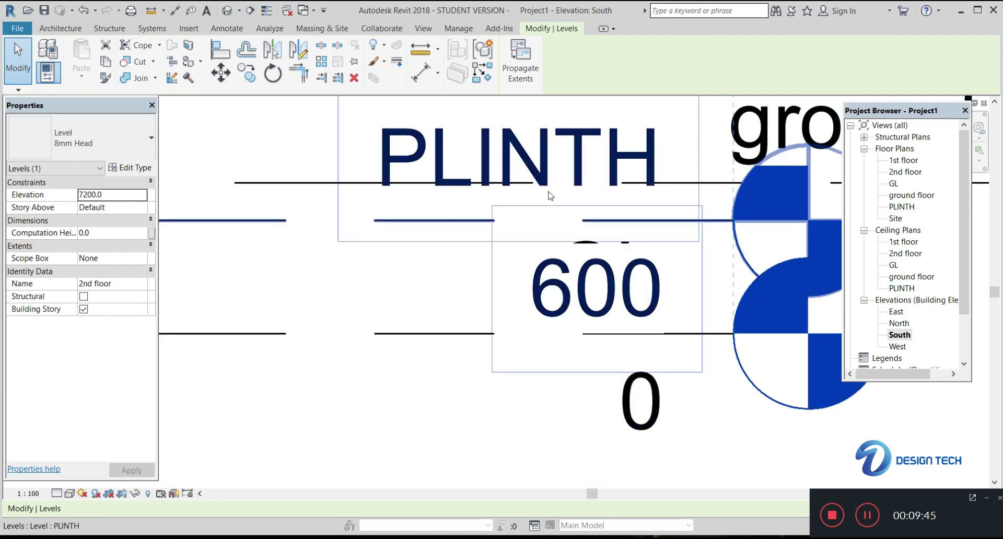
{"action": "scroll", "coordinate": [549, 195], "scroll_direction": "down", "scroll_amount": 1}
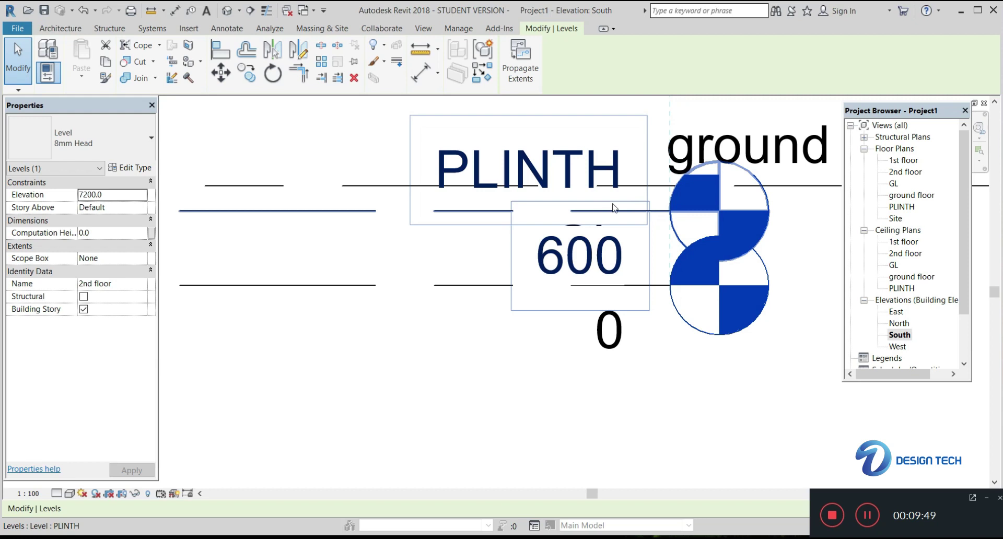
{"action": "middle_click_drag", "start_coordinate": [706, 219], "coordinate": [500, 282]}
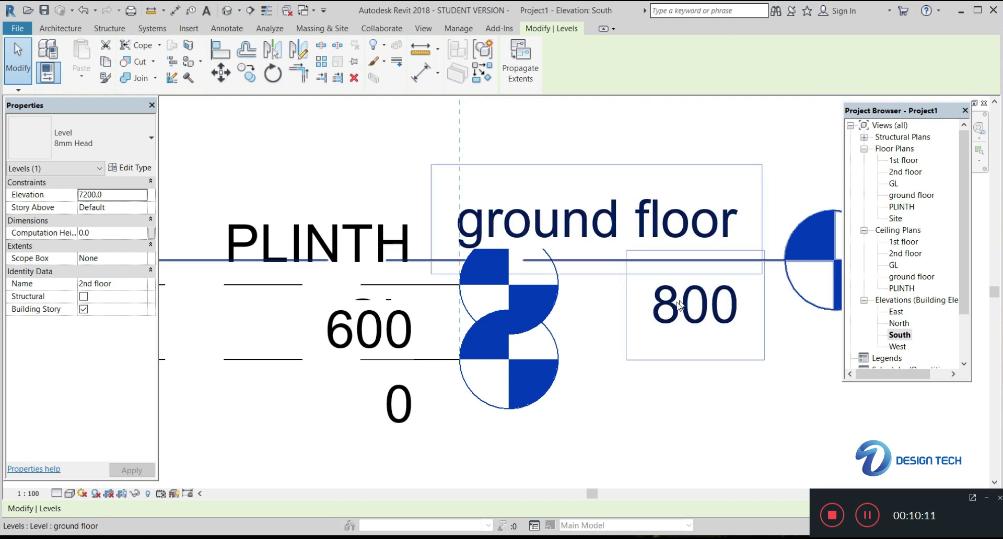
Step: Examine the names and elevations of the 1st floor and 2nd floor levels at their level heads
{"action": "scroll", "coordinate": [507, 223], "scroll_direction": "down", "scroll_amount": 4}
{"action": "middle_click_drag", "start_coordinate": [561, 219], "coordinate": [538, 358]}
{"action": "scroll", "coordinate": [382, 217], "scroll_direction": "up", "scroll_amount": 2}
{"action": "middle_click_drag", "start_coordinate": [363, 274], "coordinate": [368, 277]}
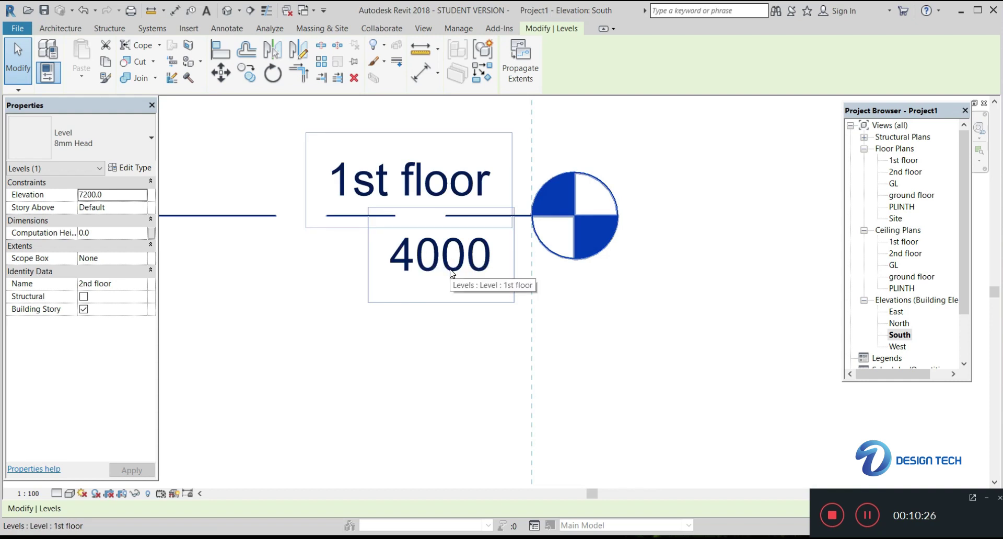
{"action": "scroll", "coordinate": [450, 284], "scroll_direction": "down", "scroll_amount": 5}
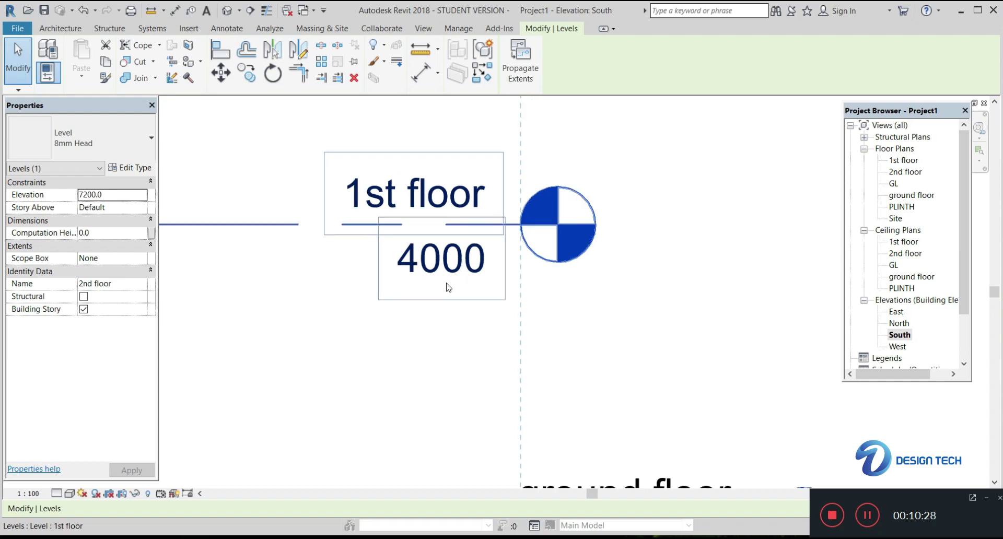
{"action": "scroll", "coordinate": [448, 332], "scroll_direction": "up", "scroll_amount": 2}
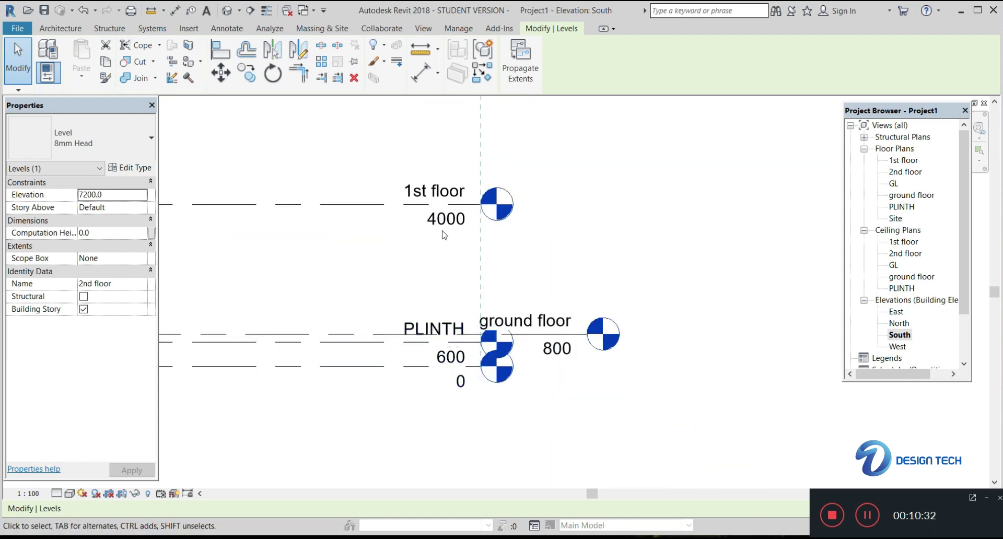
{"action": "scroll", "coordinate": [441, 236], "scroll_direction": "up", "scroll_amount": 2}
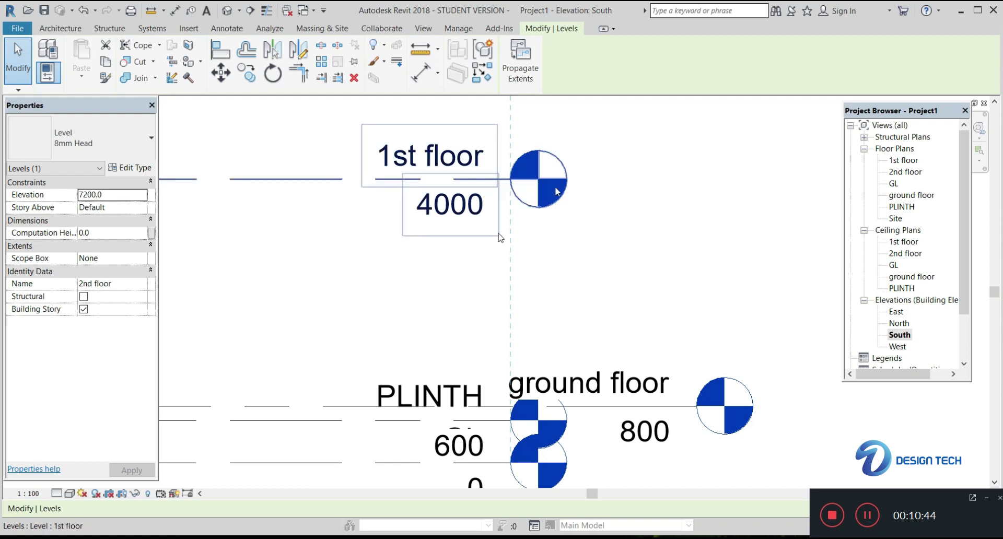
{"action": "middle_click_drag", "start_coordinate": [606, 165], "coordinate": [584, 313]}
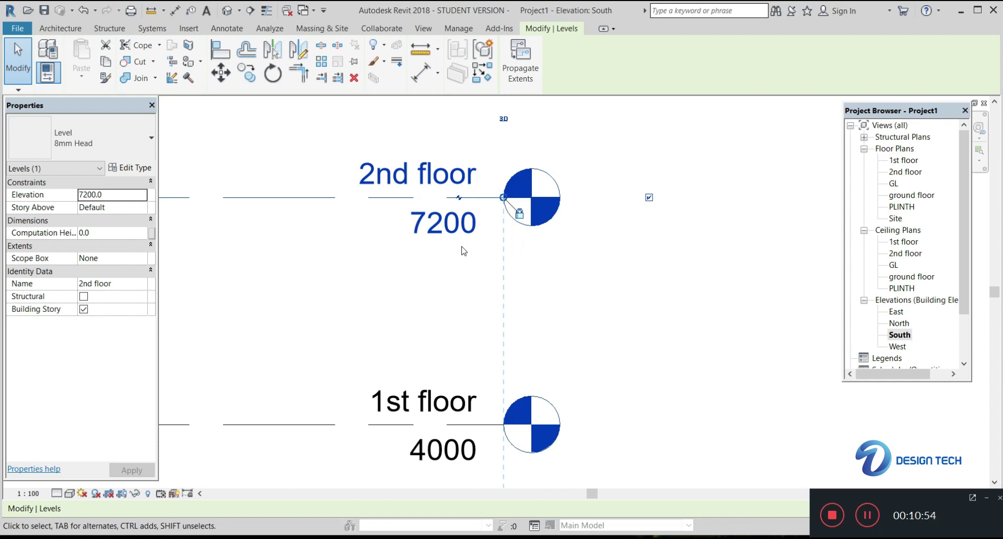
Step: Review the full length of all the level lines in the South elevation and deselect the 2nd floor level
{"action": "scroll", "coordinate": [450, 280], "scroll_direction": "down", "scroll_amount": 5}
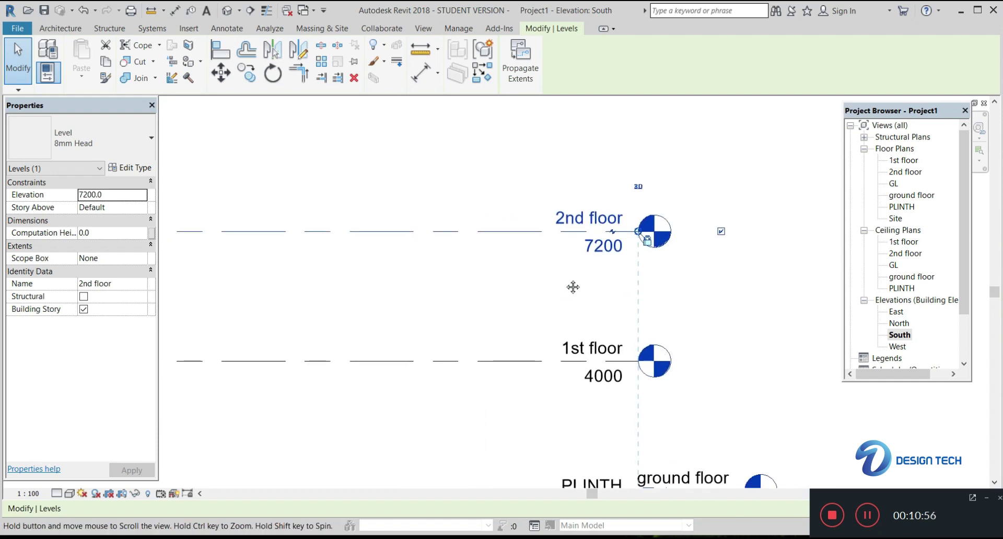
{"action": "middle_click_drag", "start_coordinate": [490, 283], "coordinate": [665, 279]}
{"action": "scroll", "coordinate": [601, 278], "scroll_direction": "down", "scroll_amount": 2}
{"action": "middle_click_drag", "start_coordinate": [531, 275], "coordinate": [555, 272]}
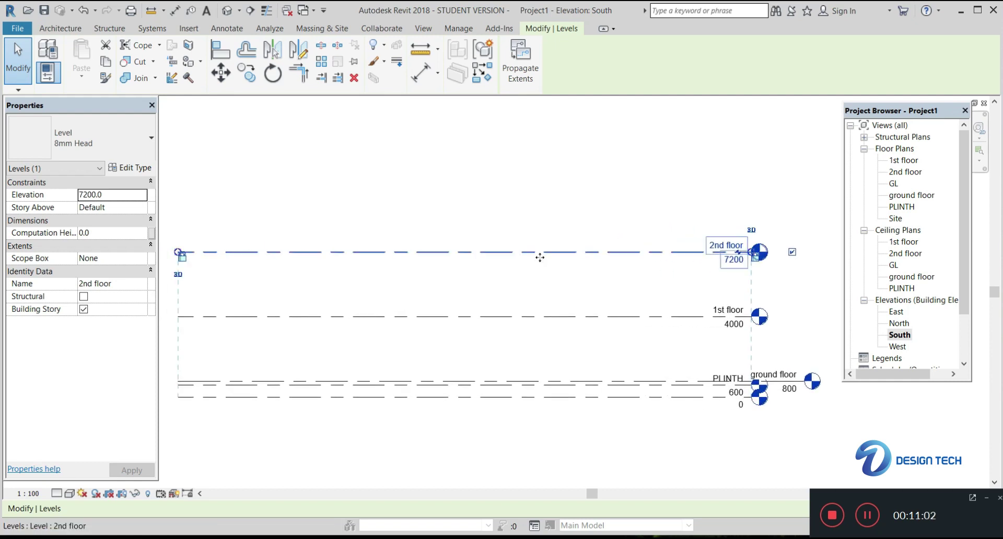
{"action": "left_click", "coordinate": [550, 284]}
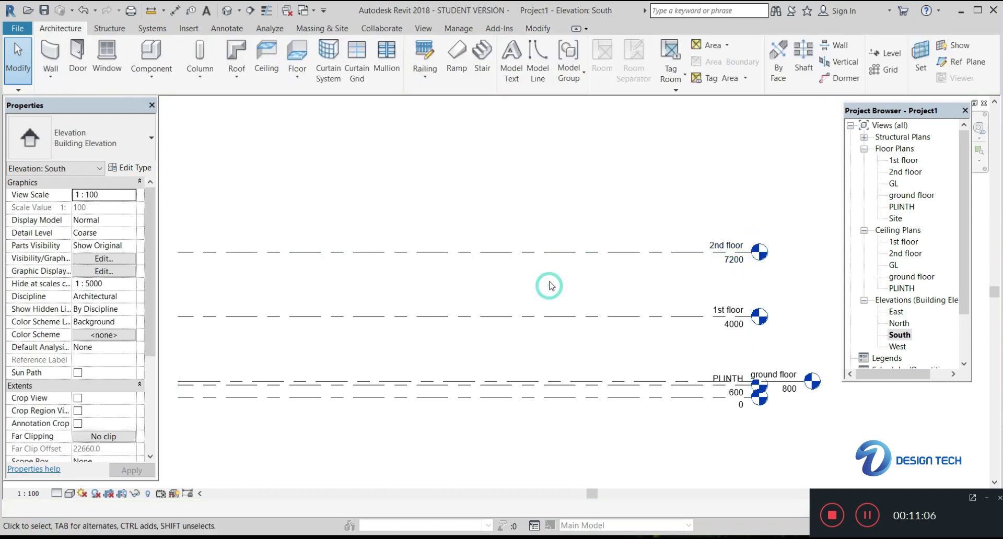